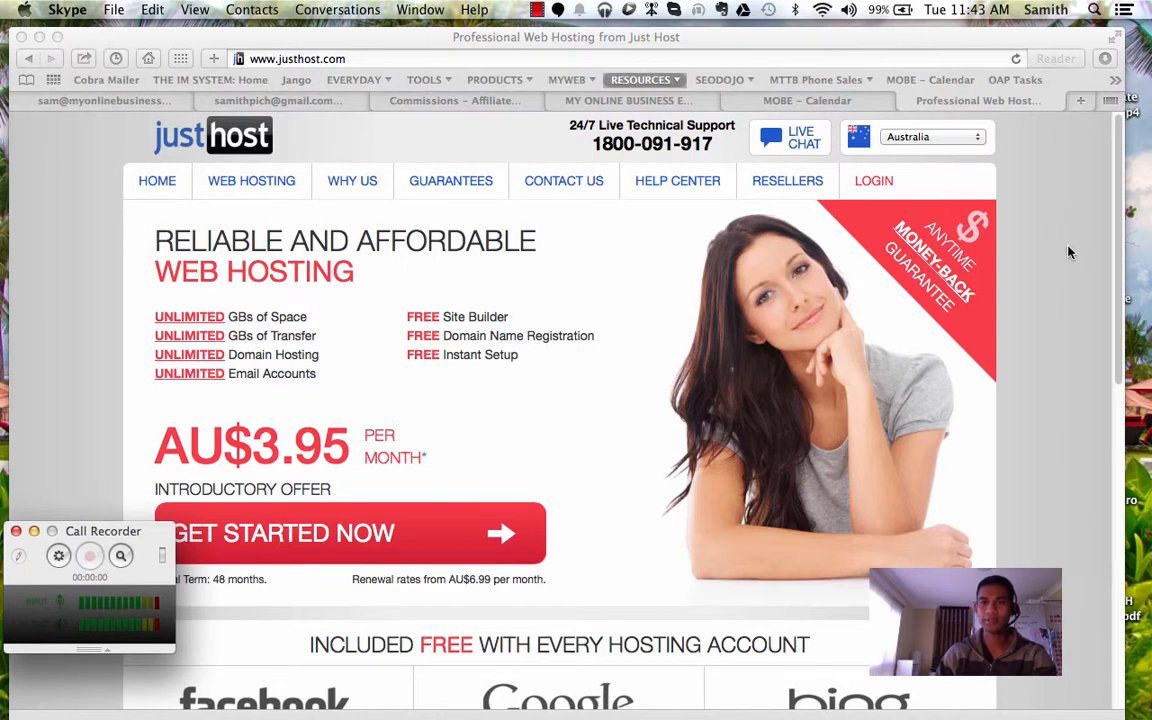
Step: Sign in through the Just Host LOGIN link to reach the cPanel login page
click(870, 187)
click(870, 184)
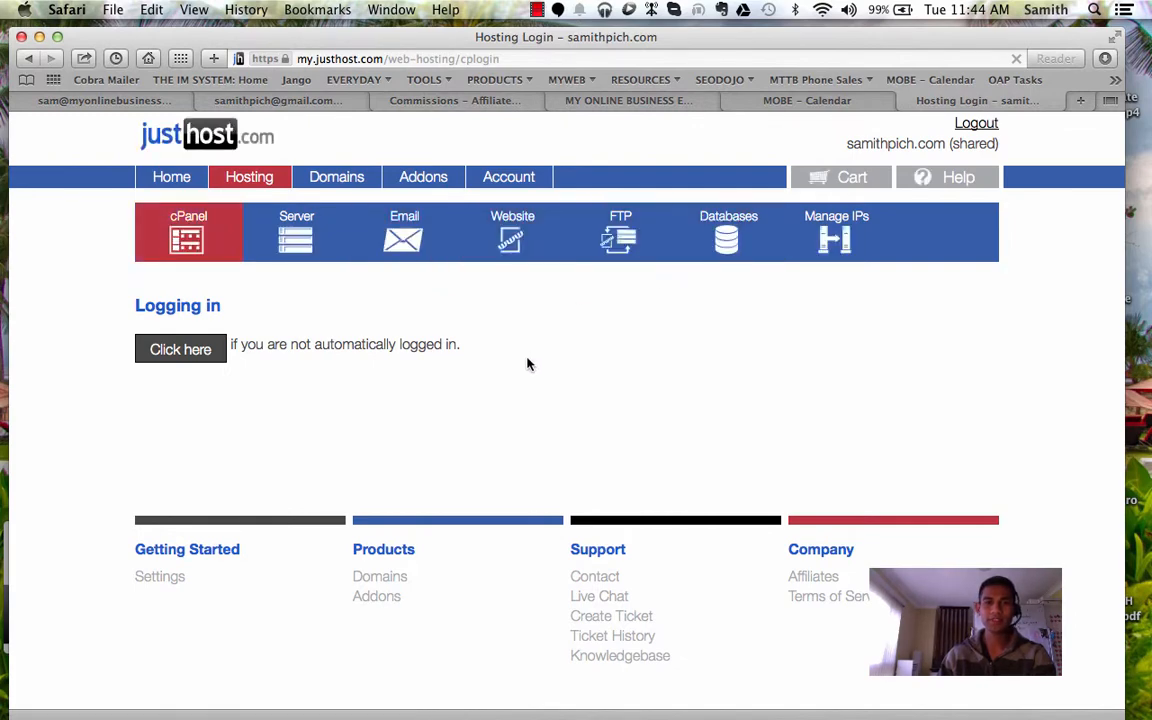
click(537, 9)
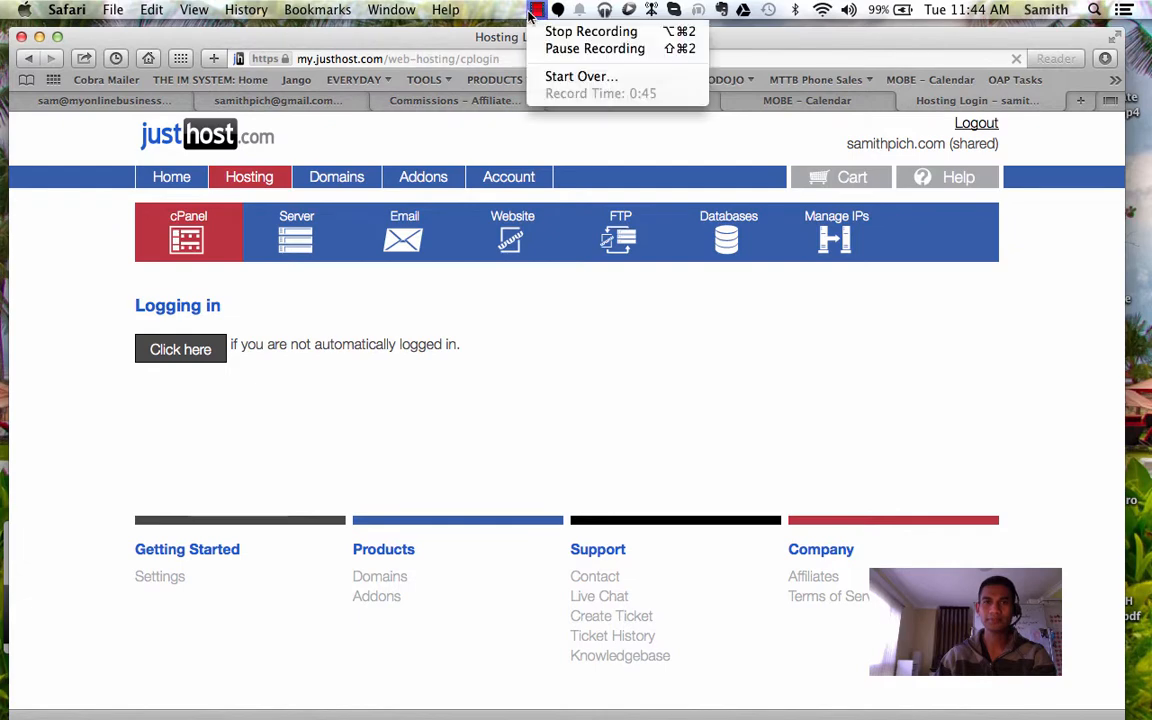
Step: Scroll the cPanel dashboard down to Domain Management and choose Register Domain
click(577, 47)
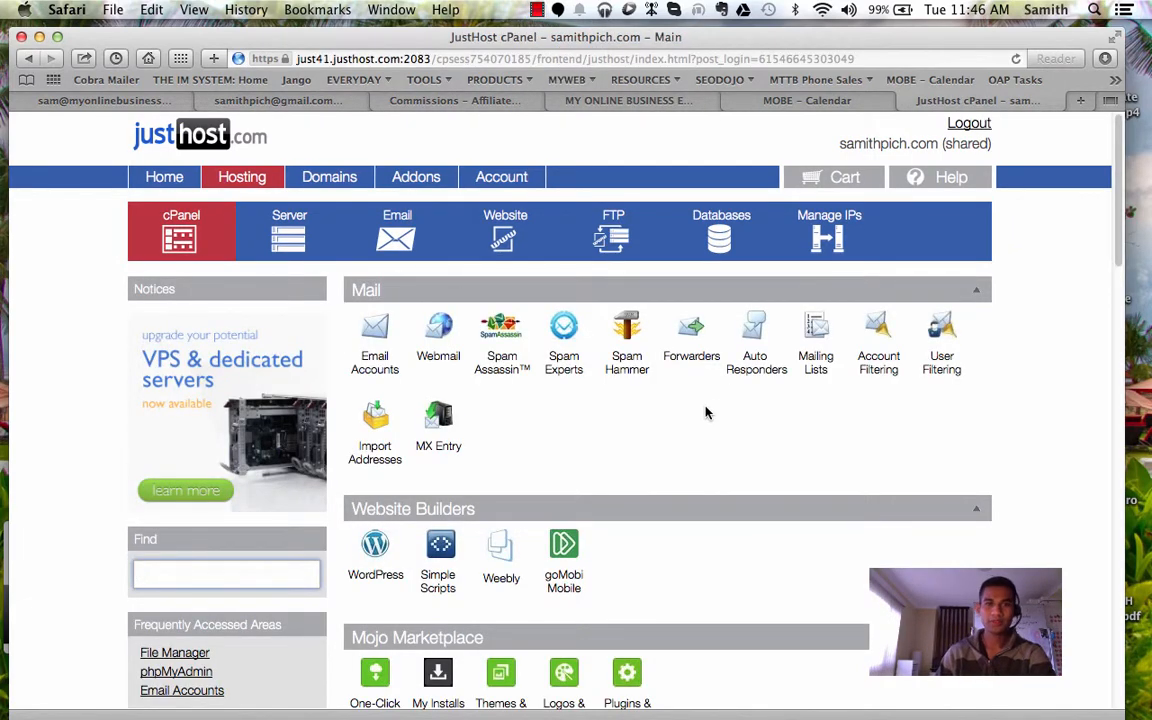
scroll(702, 419, down, 2)
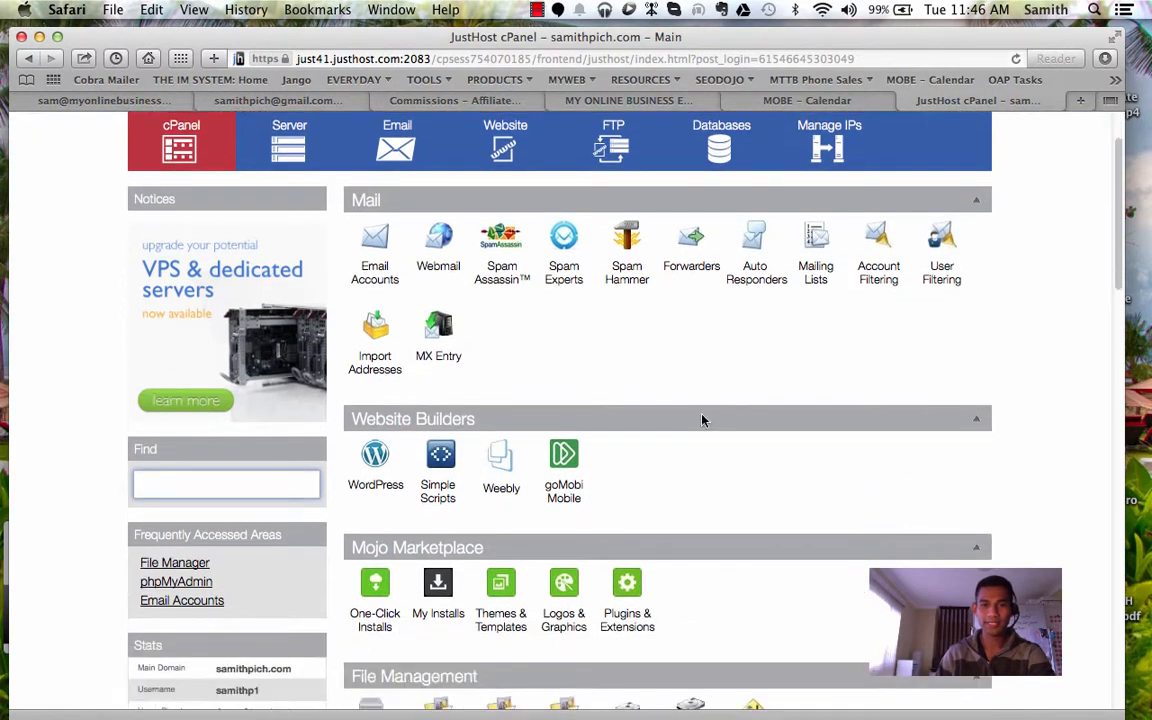
scroll(702, 416, down, 1)
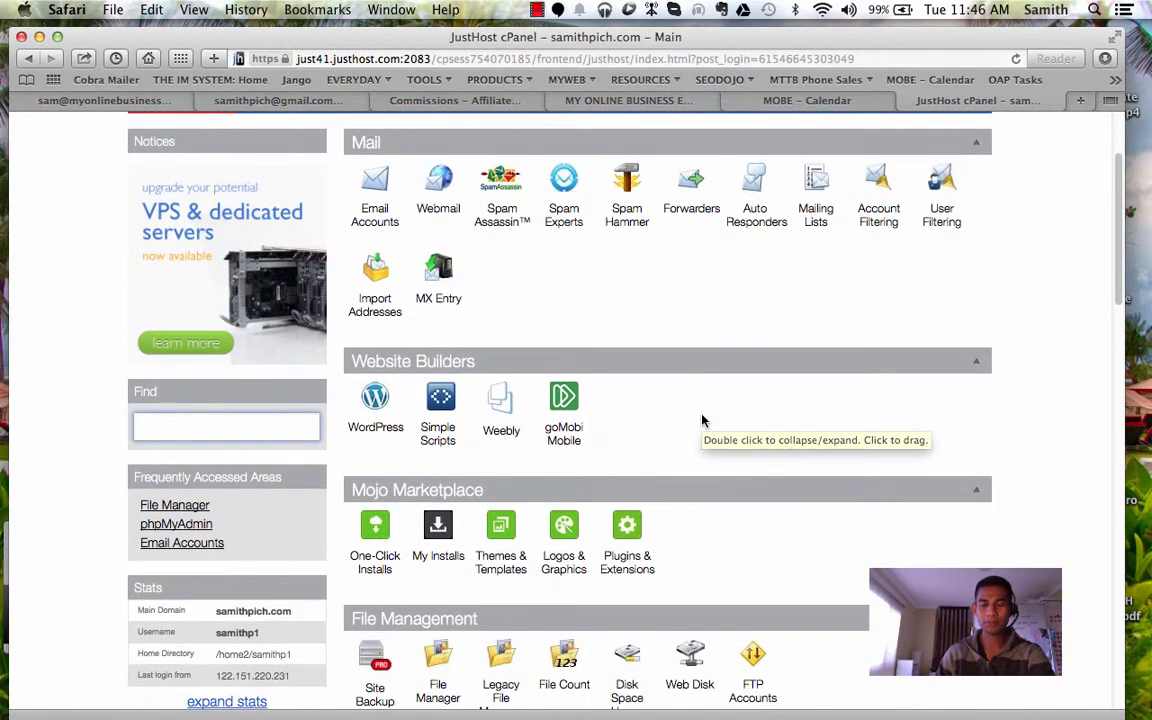
scroll(702, 416, down, 2)
scroll(702, 420, up, 2)
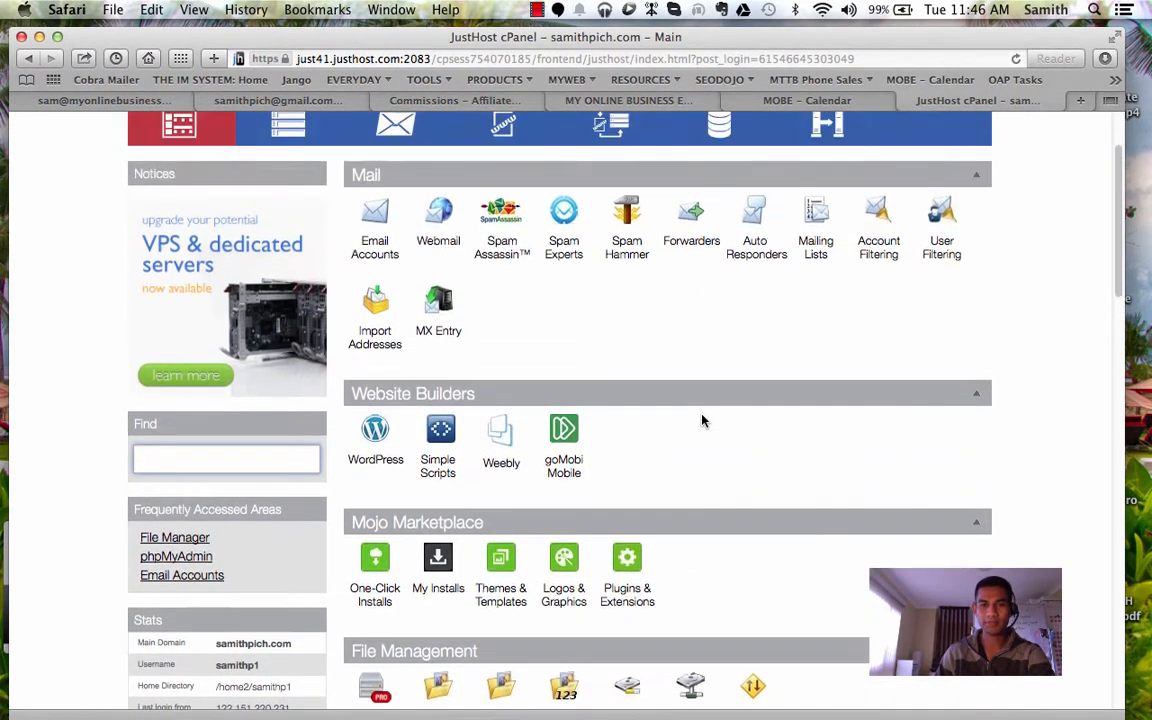
scroll(702, 421, down, 3)
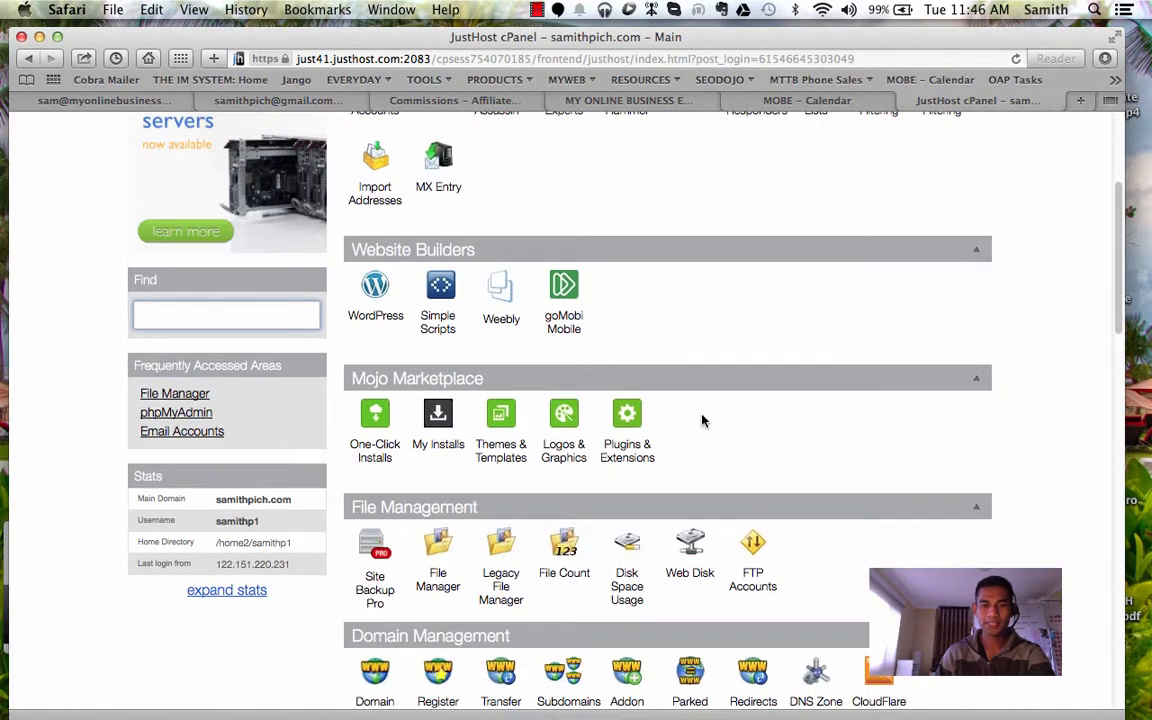
scroll(702, 421, down, 3)
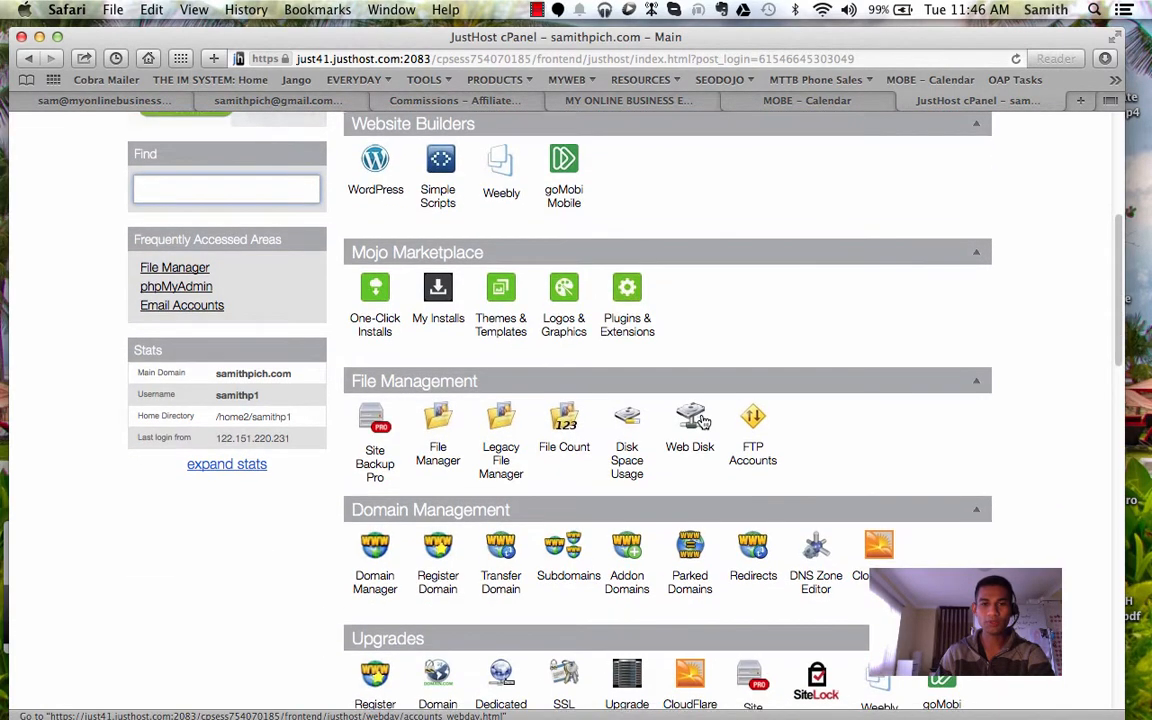
scroll(702, 421, down, 2)
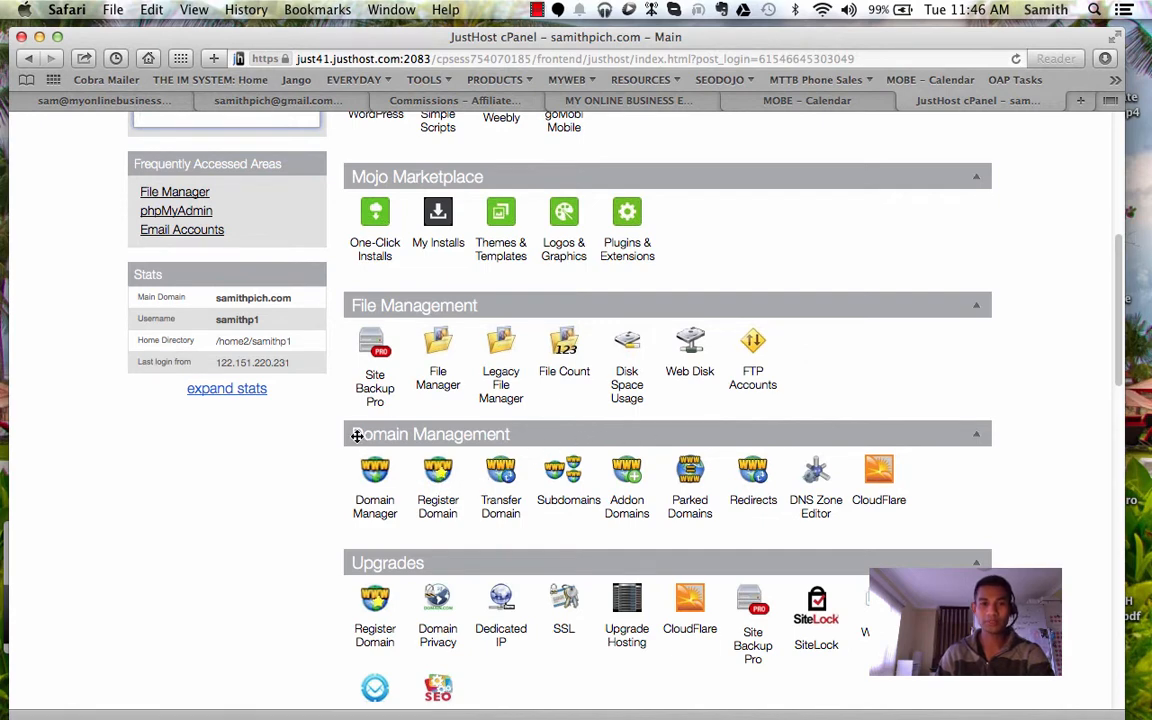
click(440, 480)
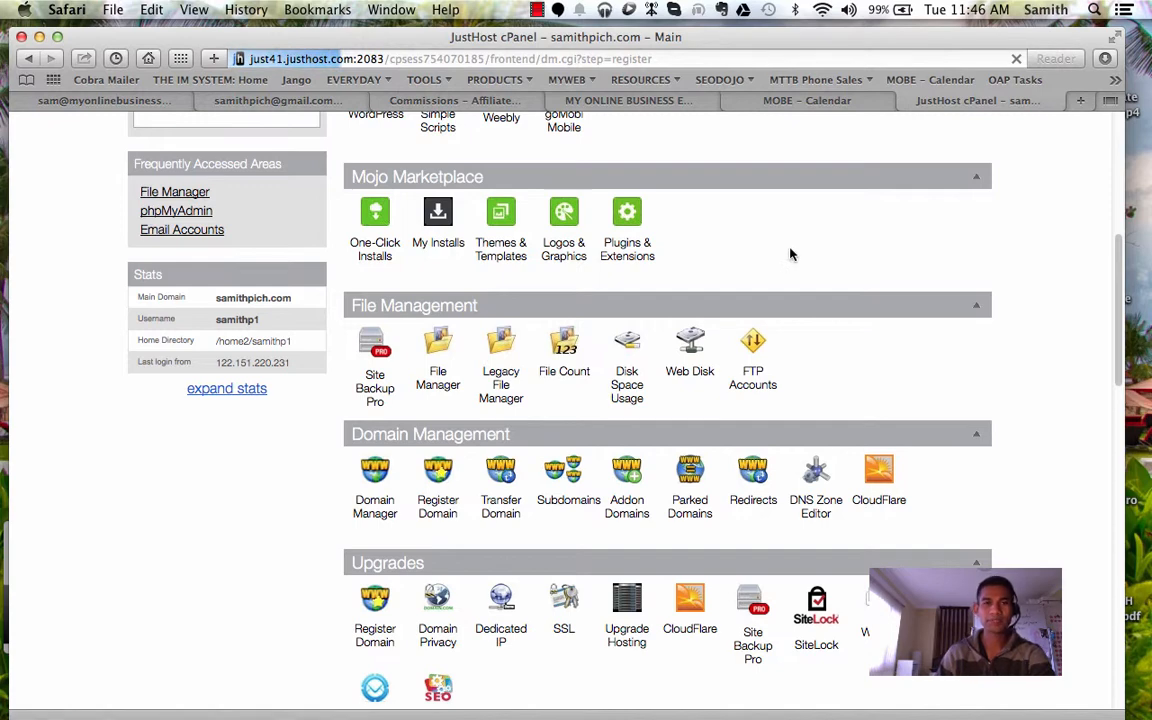
click(537, 9)
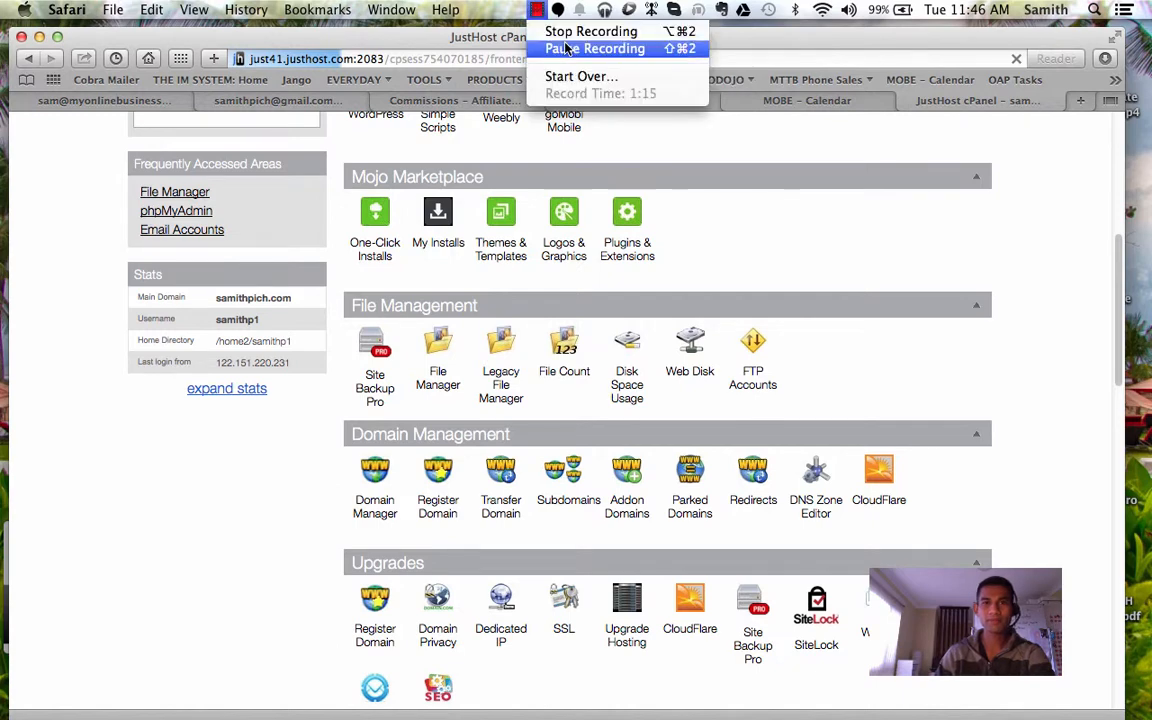
click(566, 48)
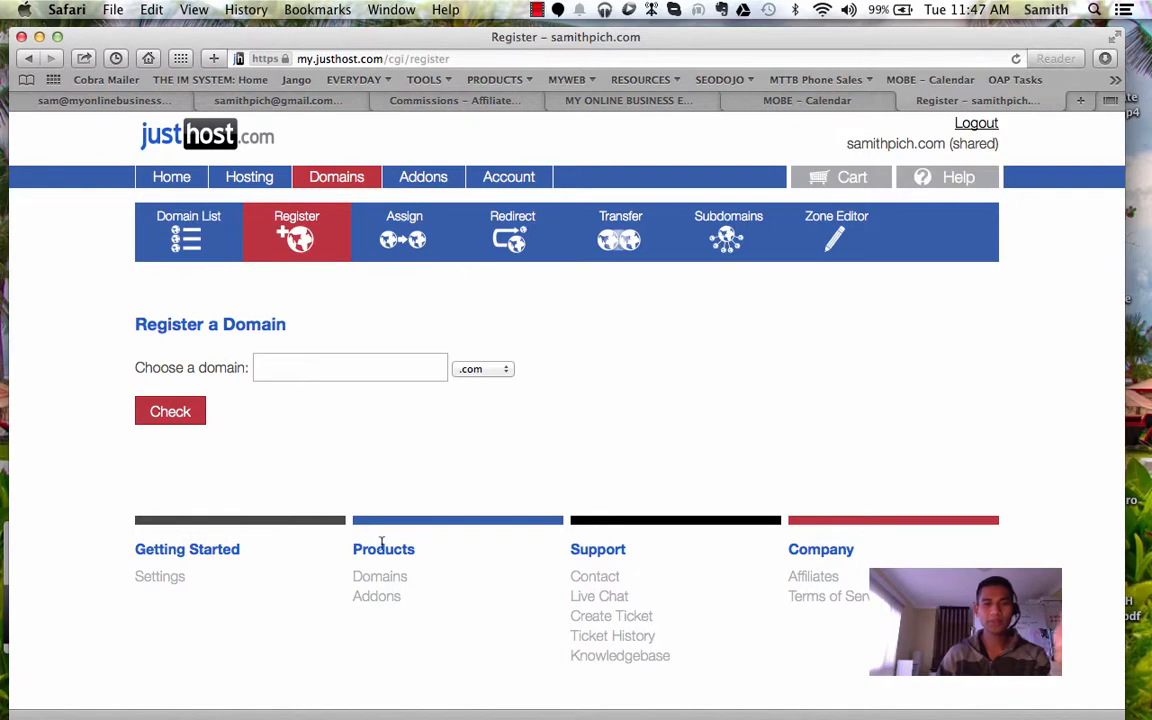
mouse_move(527, 690)
click(463, 692)
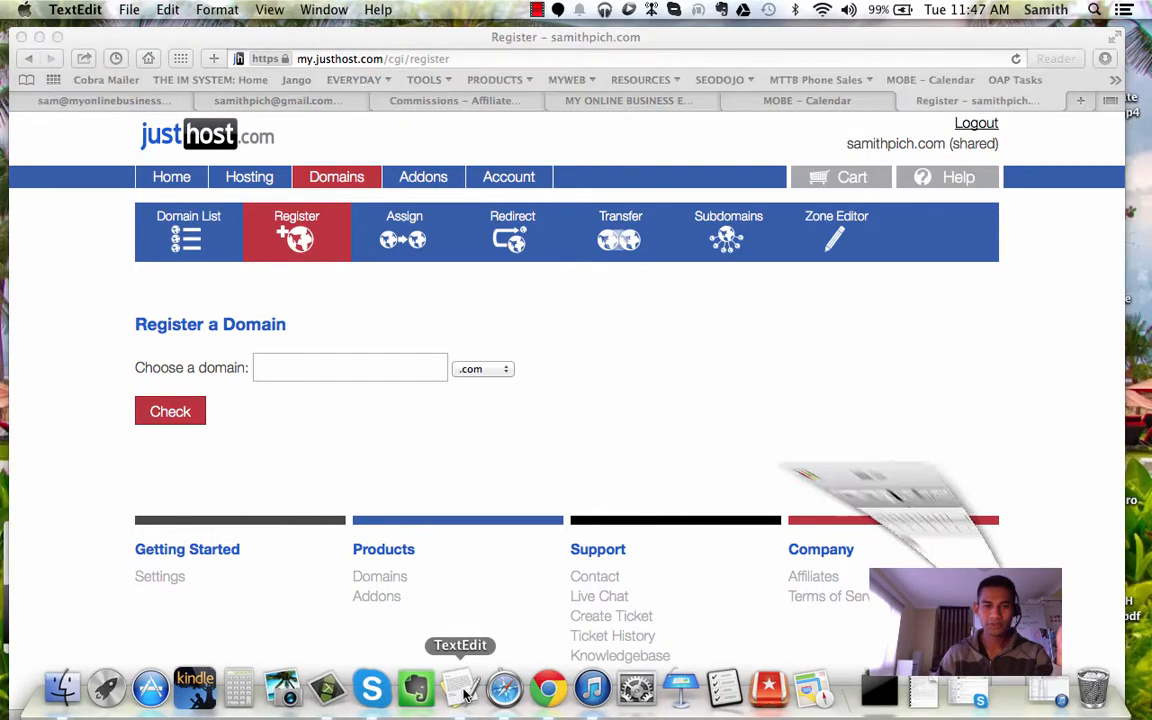
drag(186, 122, 113, 121)
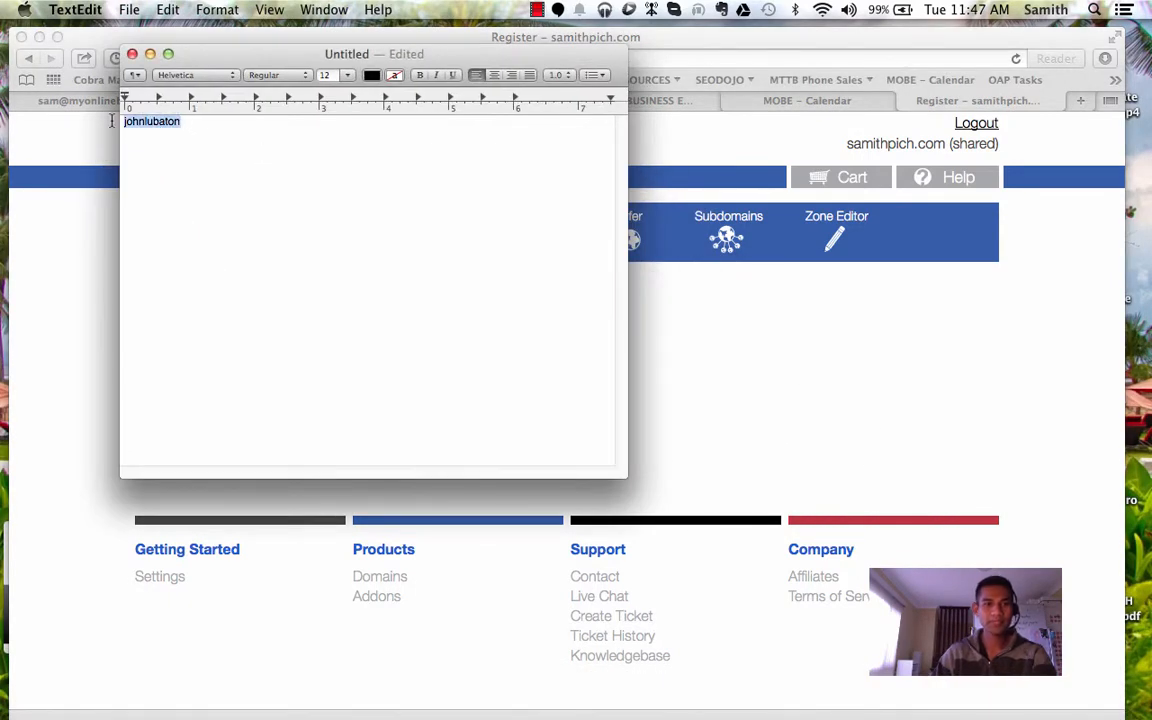
key(super+c)
key(super+Tab)
key(super+v)
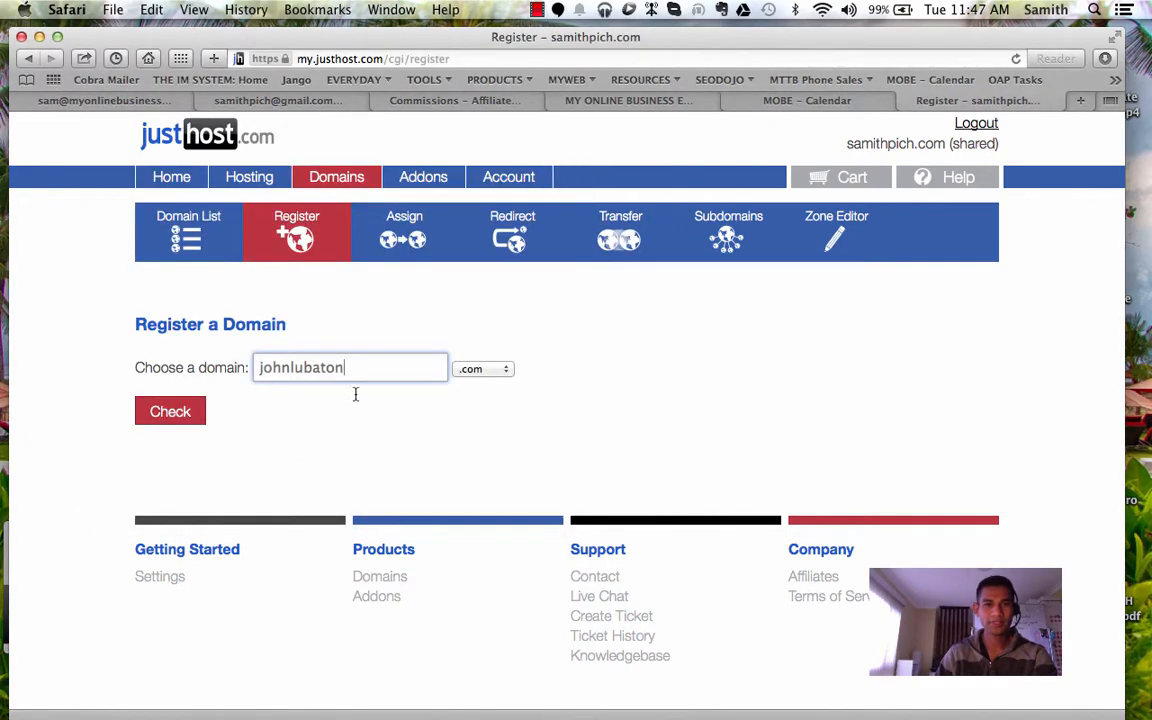
click(176, 411)
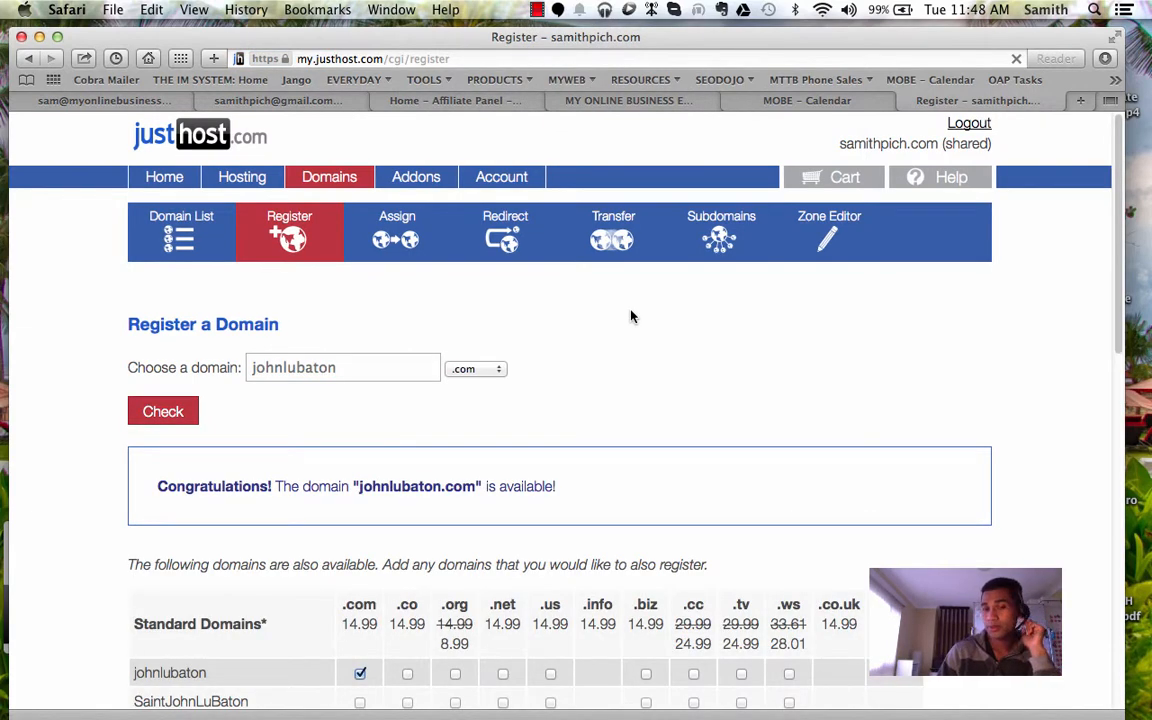
scroll(630, 315, down, 2)
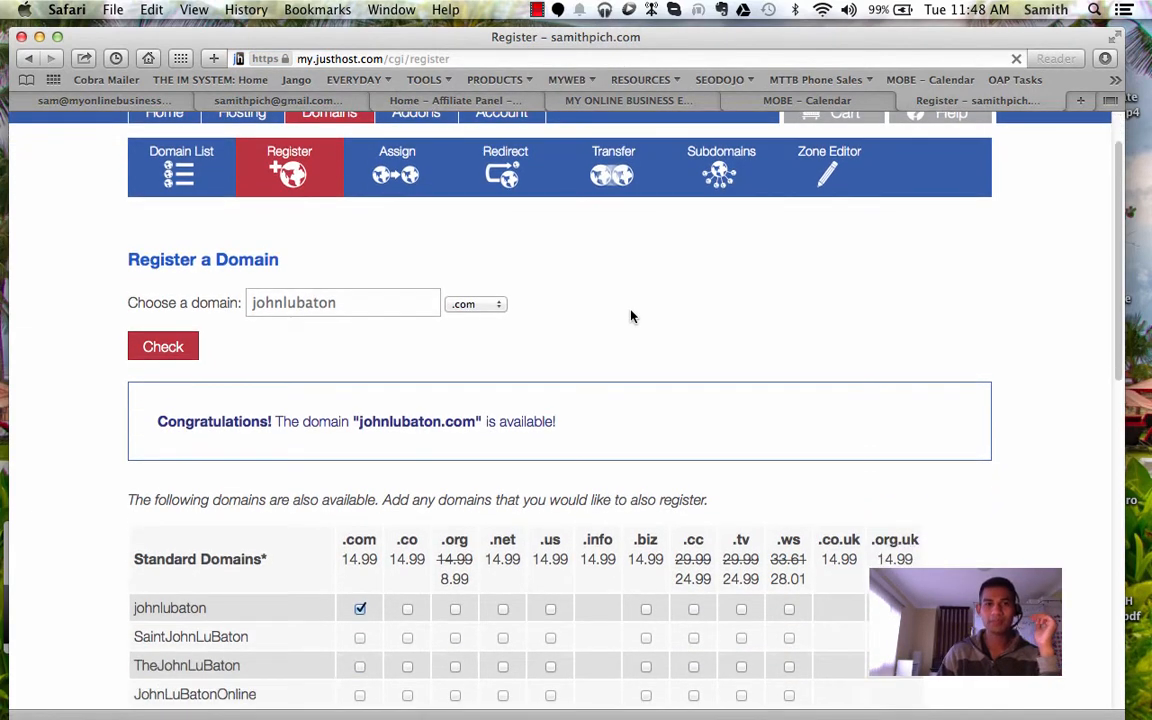
scroll(470, 417, down, 5)
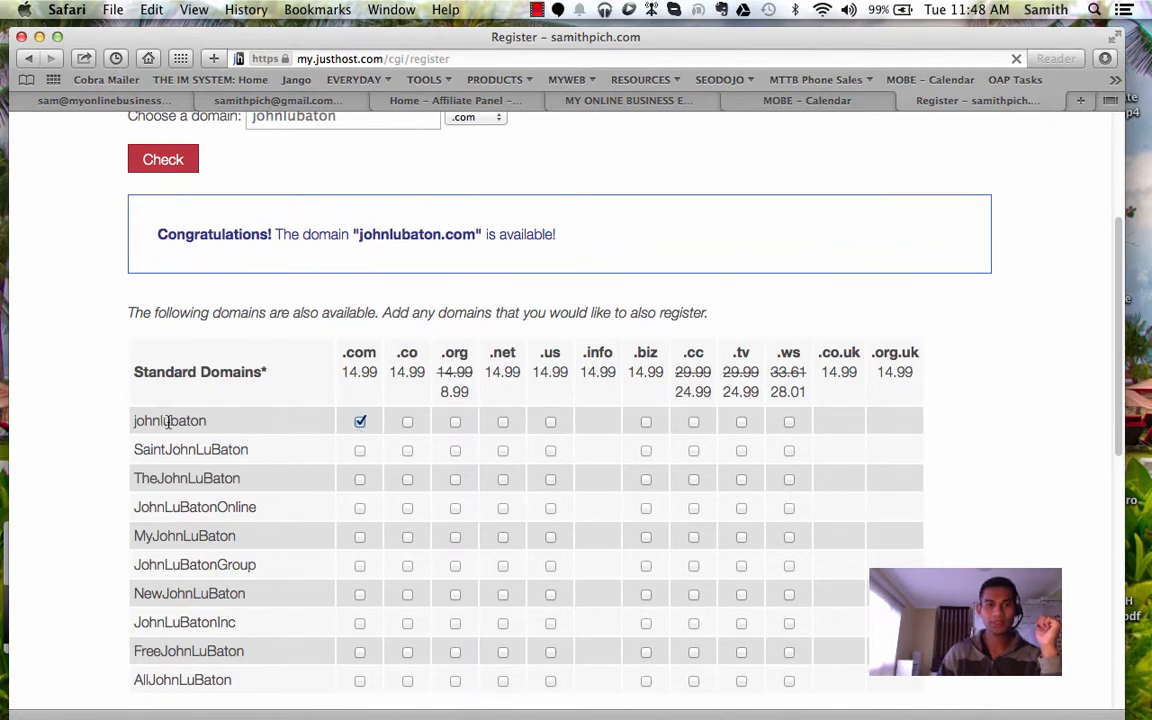
scroll(362, 425, down, 10)
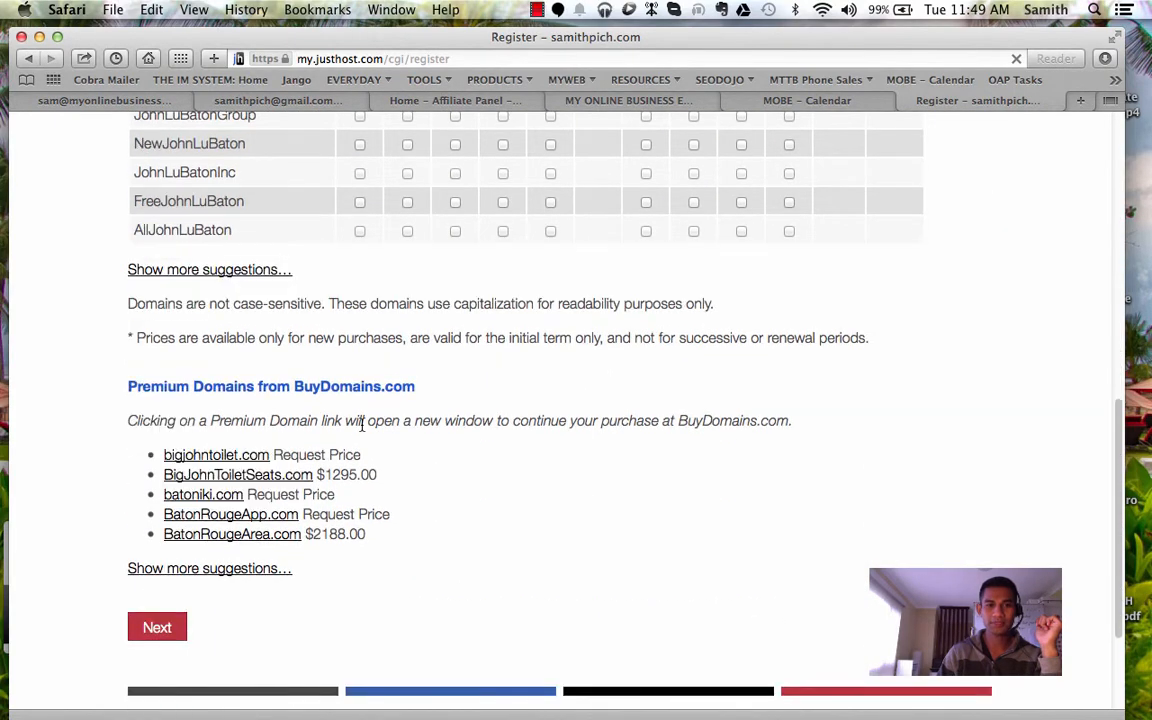
click(160, 626)
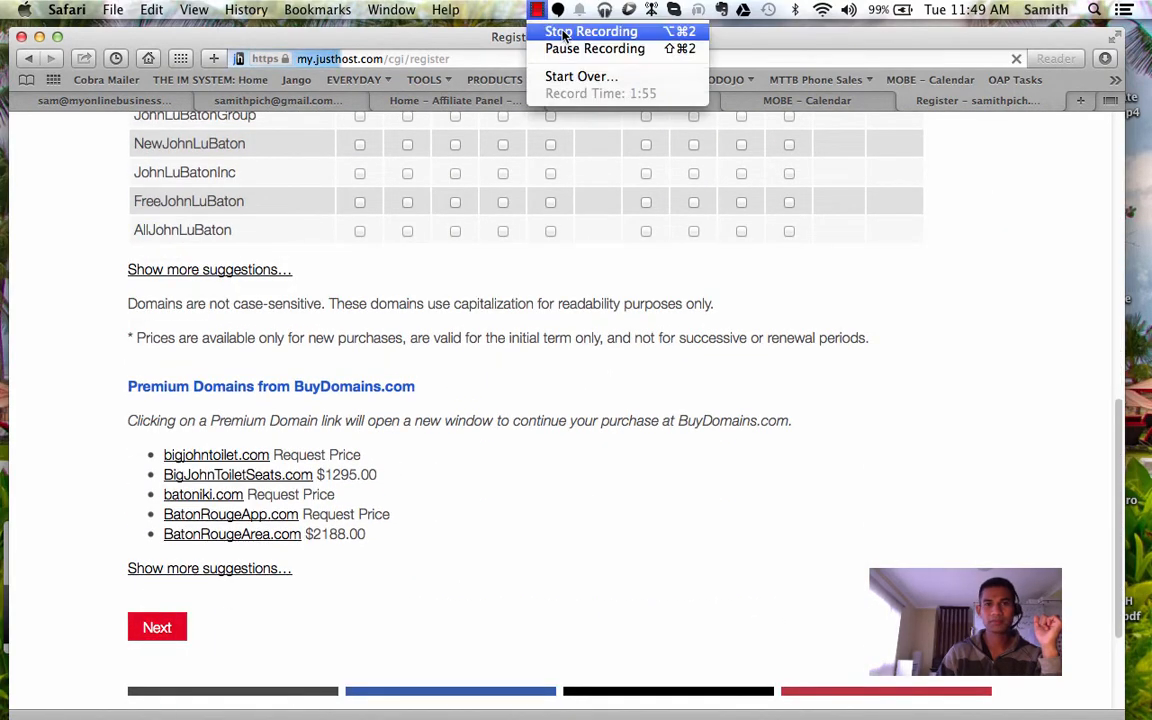
scroll(453, 390, down, 2)
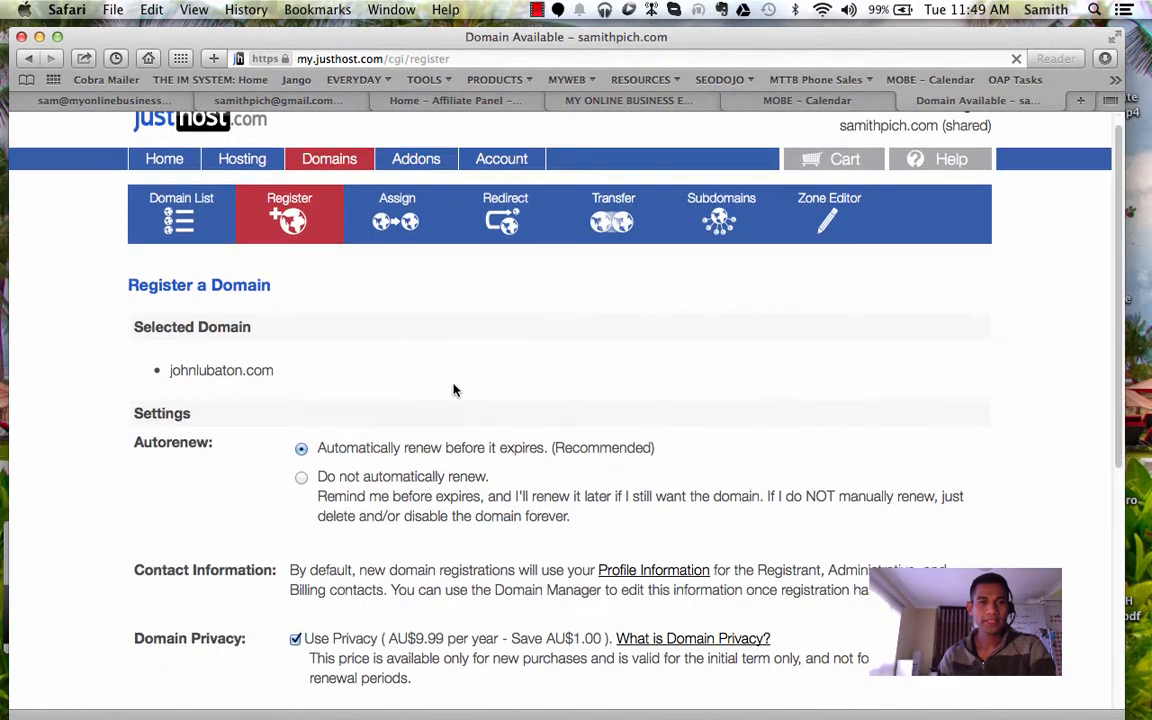
scroll(453, 390, down, 2)
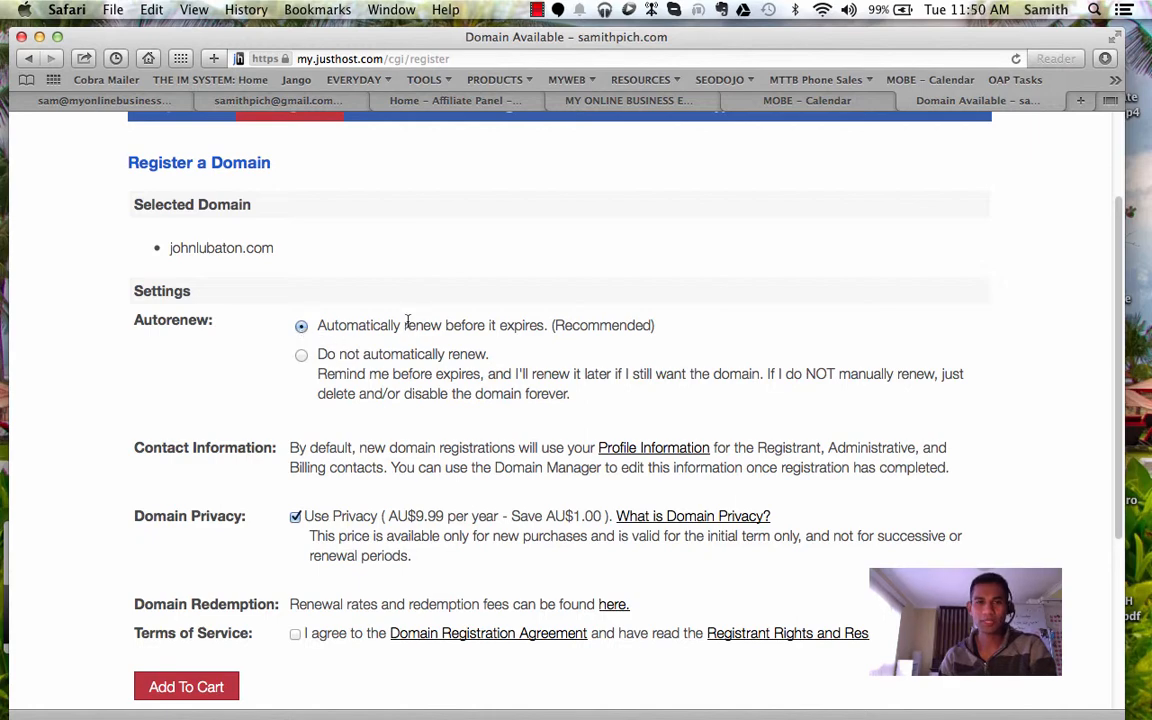
scroll(263, 341, down, 1)
scroll(263, 341, down, 1)
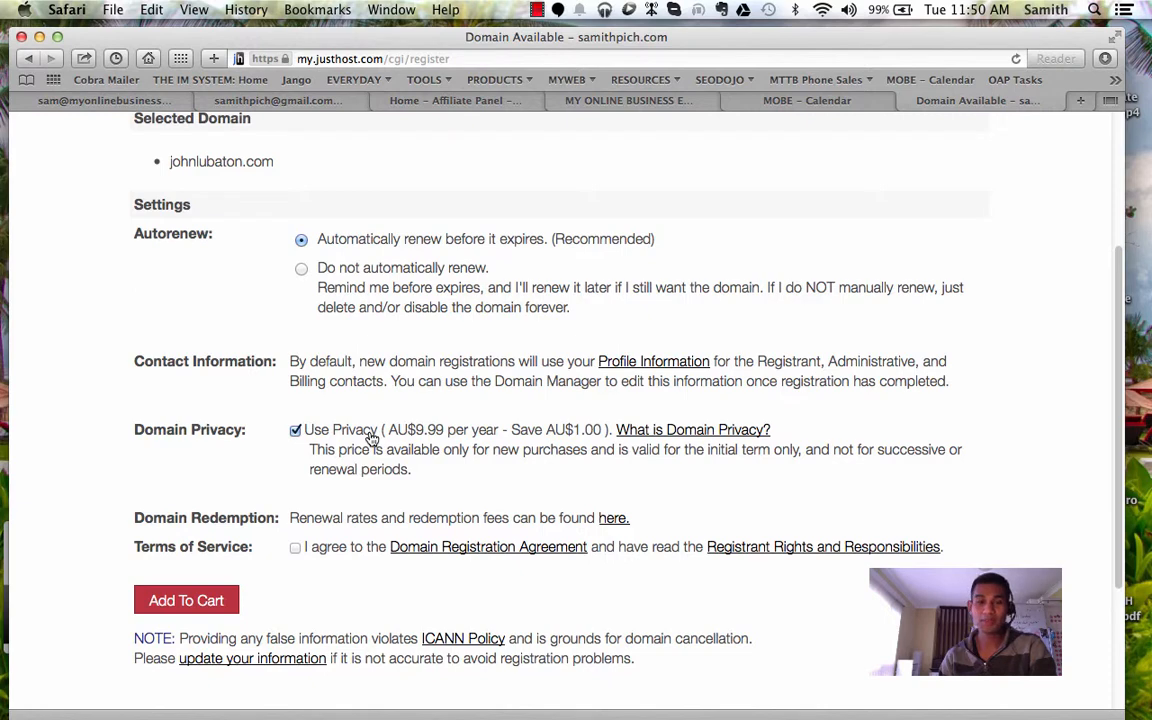
click(296, 433)
scroll(277, 452, down, 3)
click(296, 443)
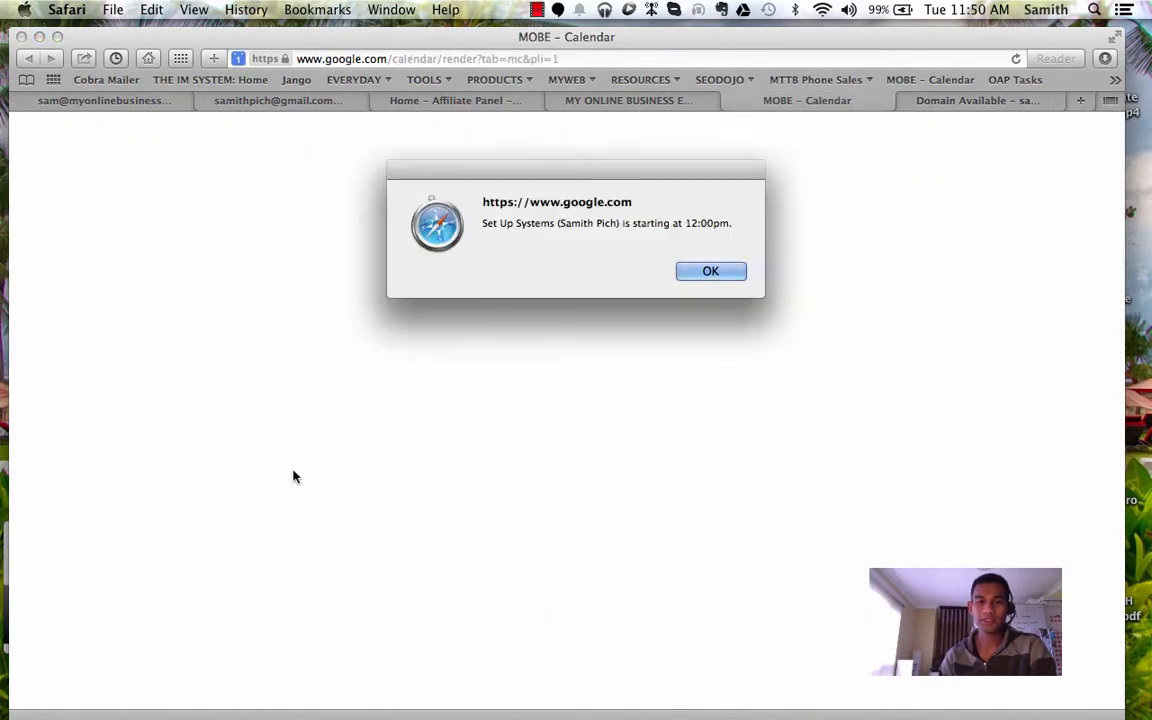
click(692, 270)
click(199, 500)
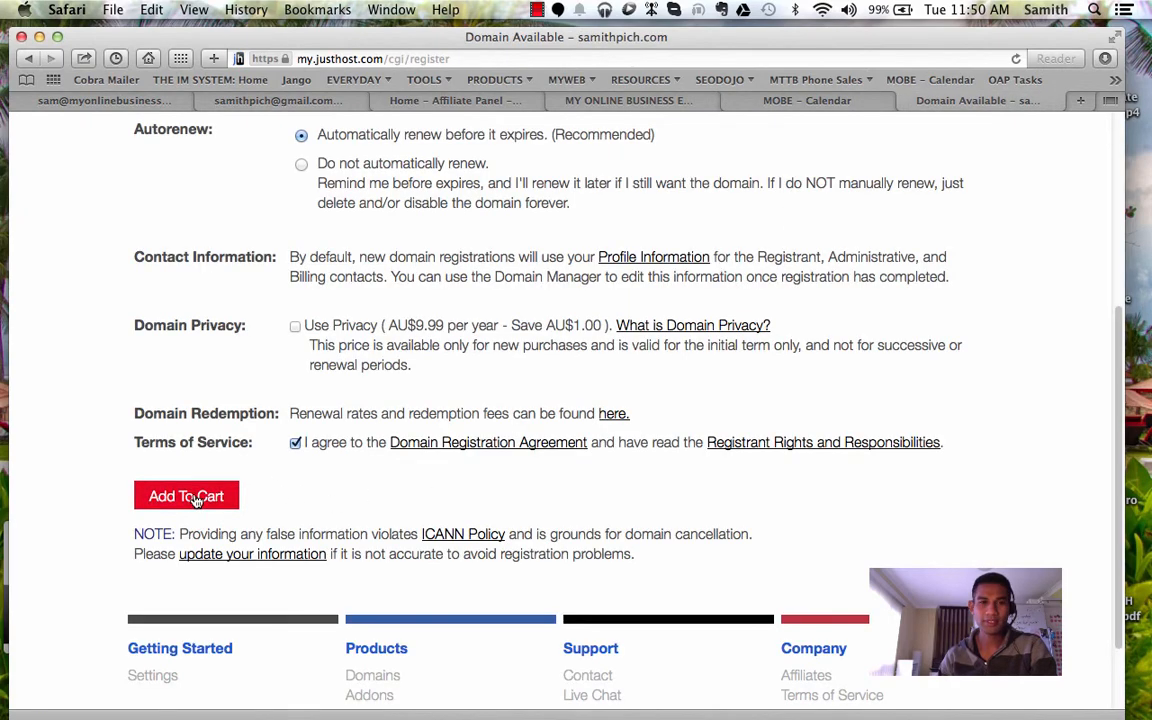
click(537, 9)
click(549, 48)
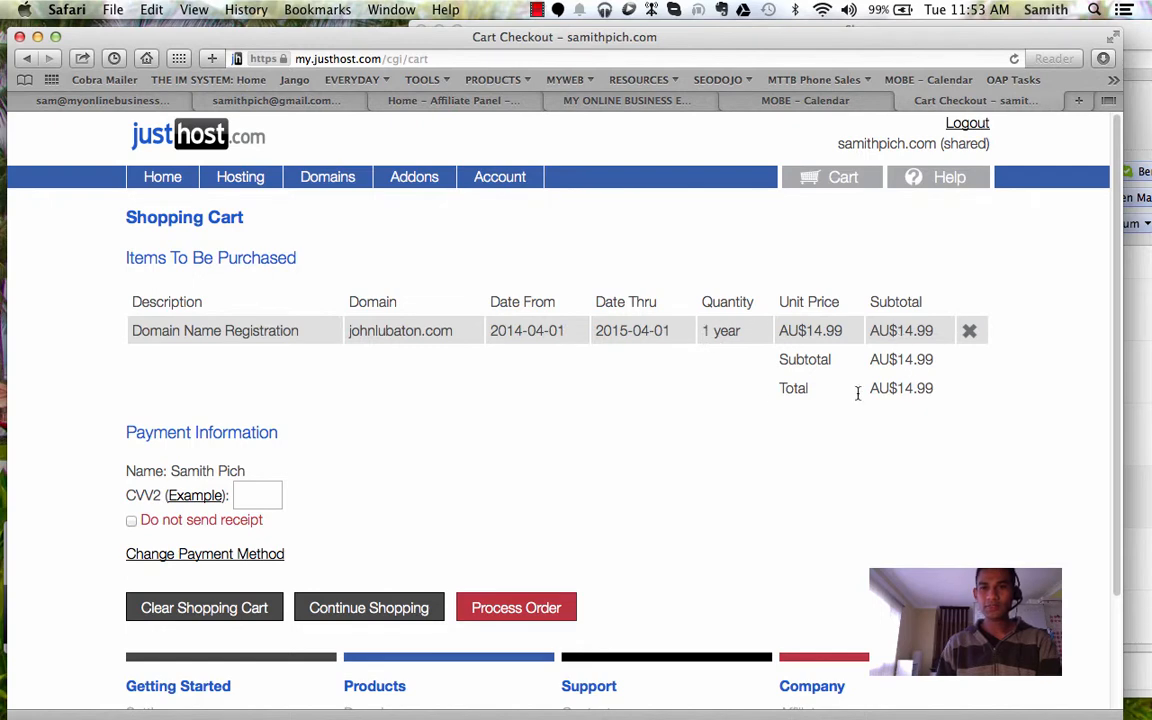
click(259, 496)
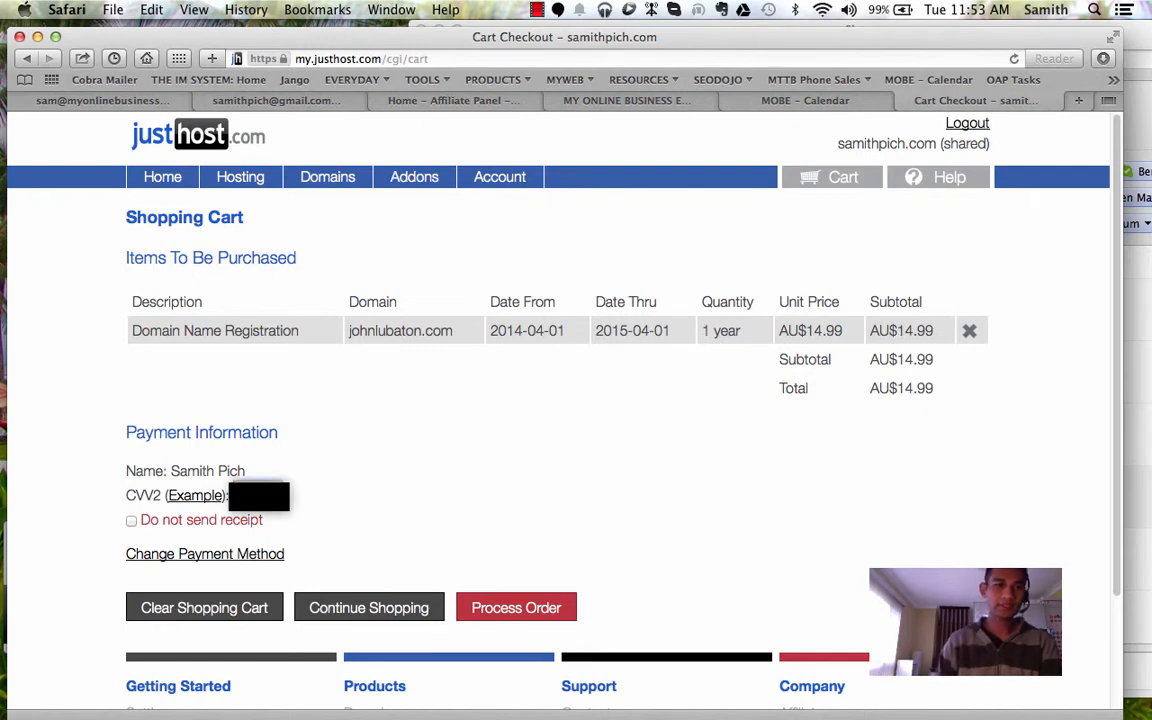
scroll(290, 543, down, 2)
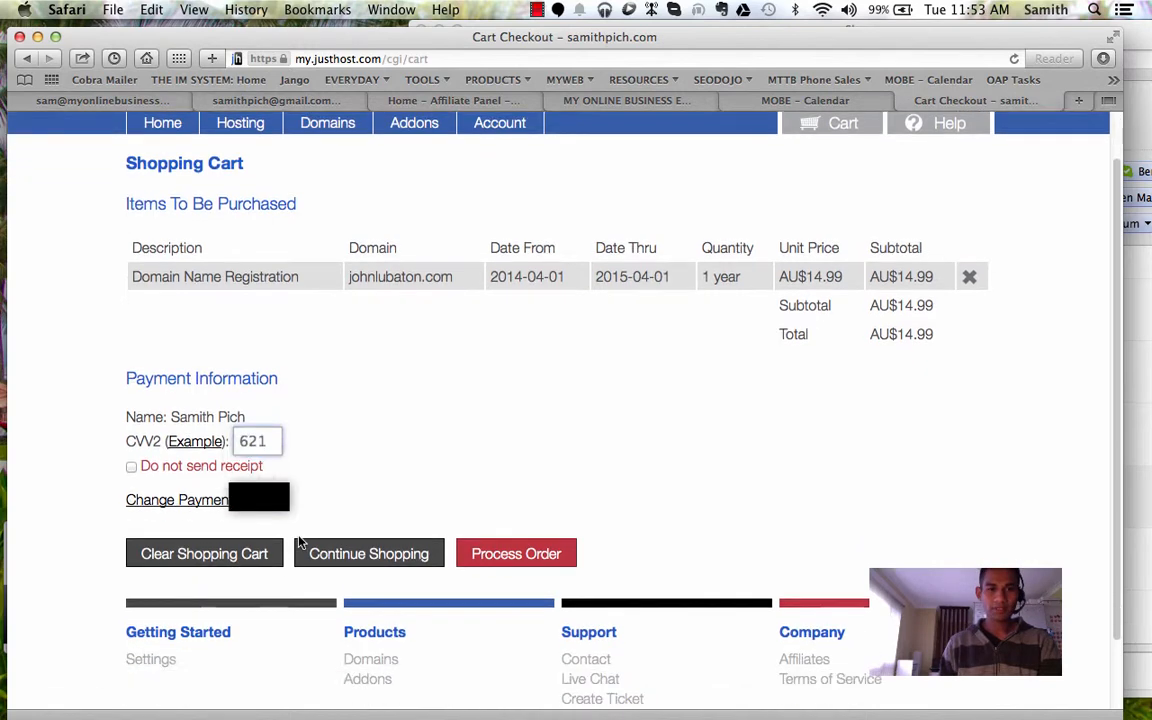
scroll(298, 542, down, 1)
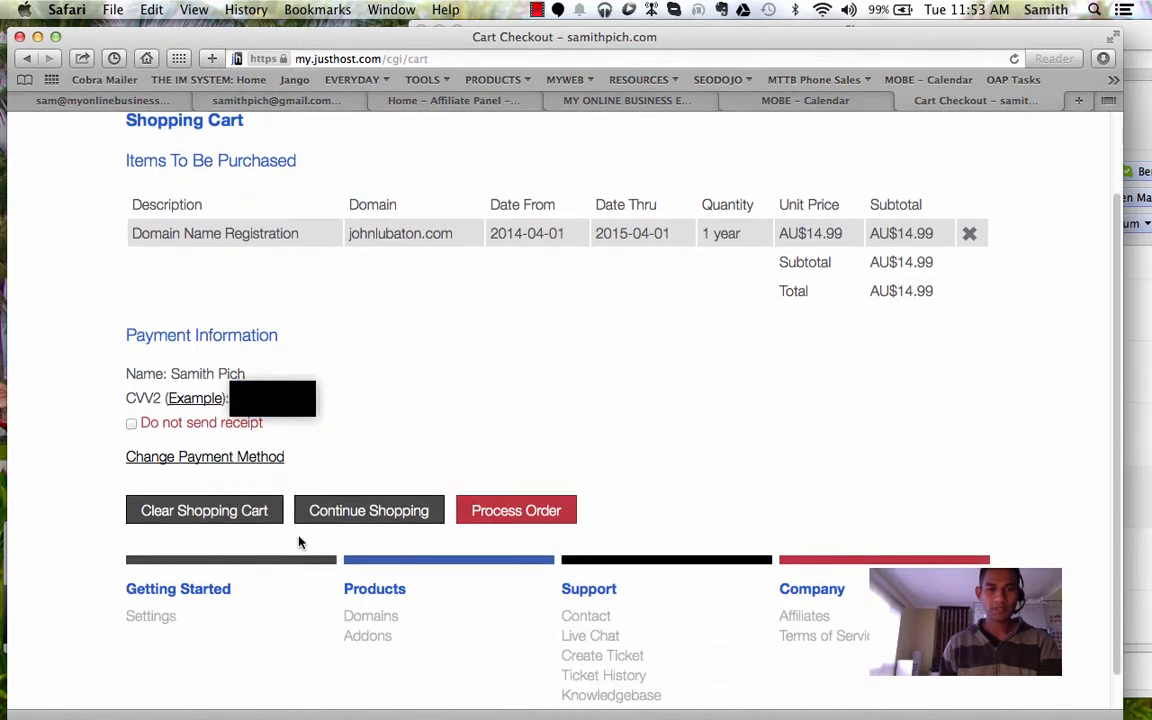
click(479, 513)
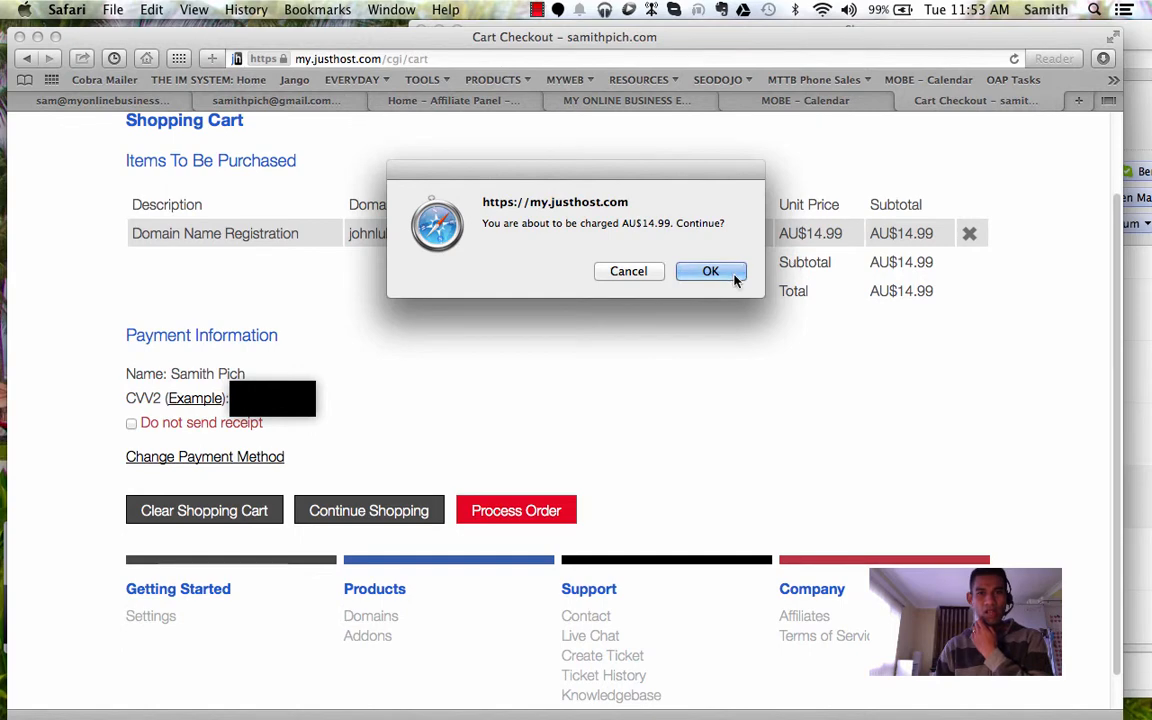
click(712, 272)
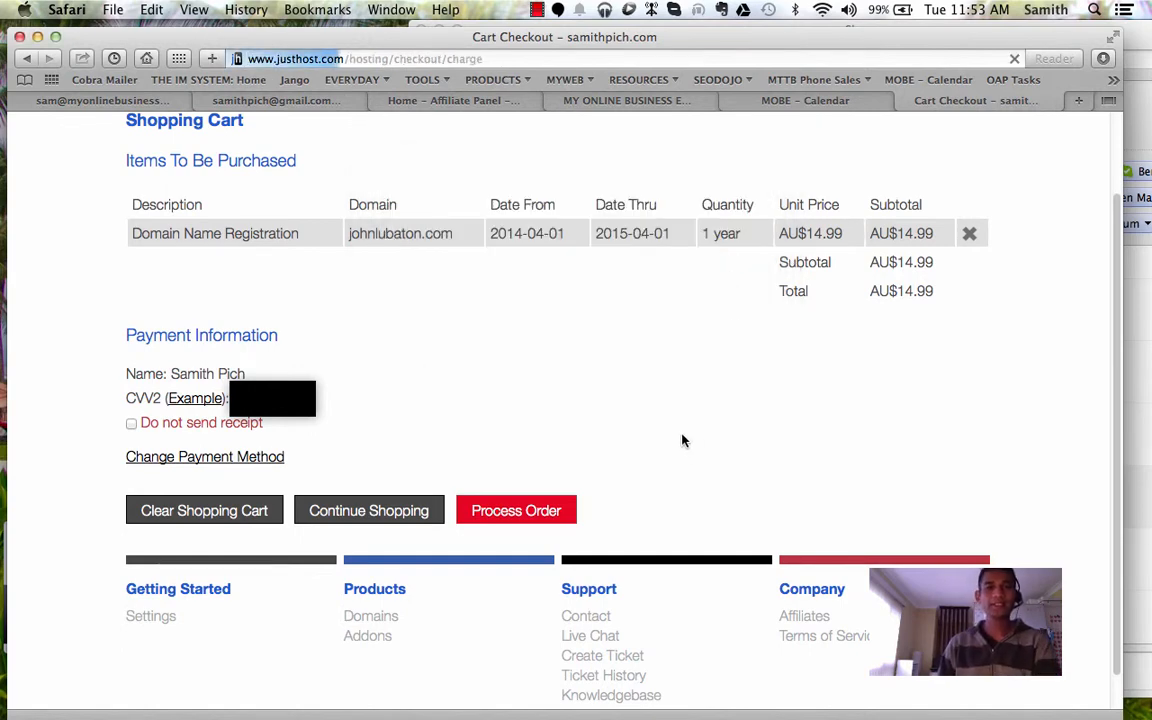
scroll(547, 398, down, 1)
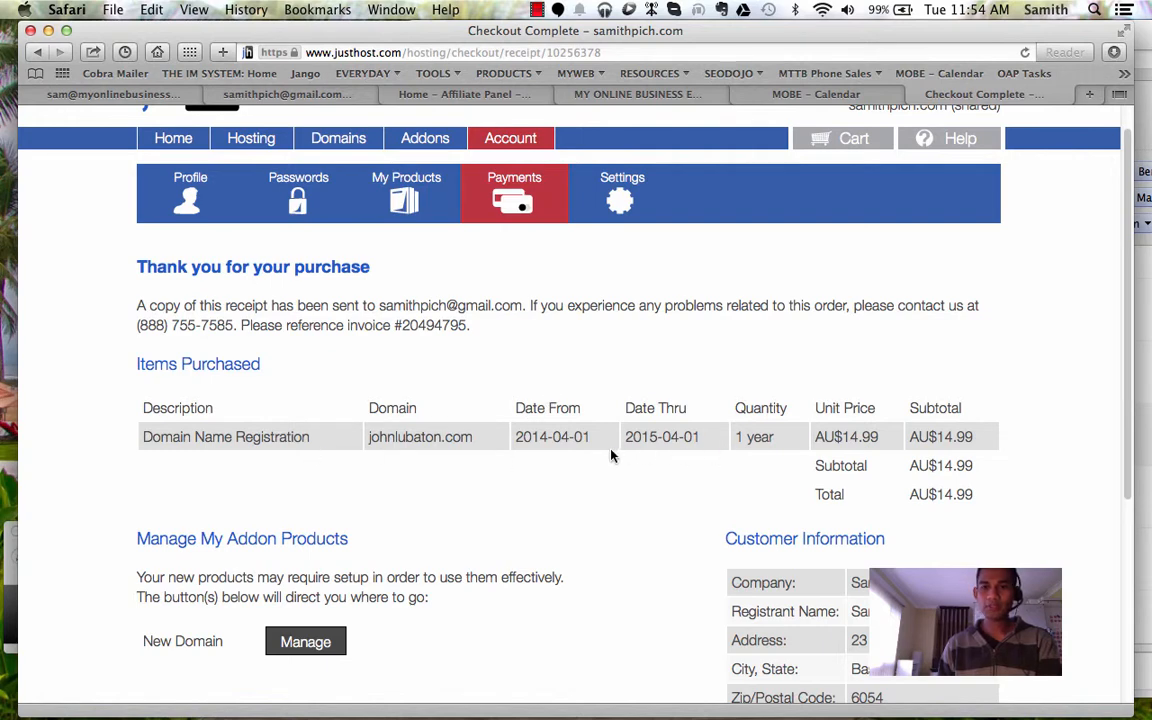
Step: Choose Manage beside New Domain under Manage My Addon Products on the receipt
scroll(612, 456, down, 2)
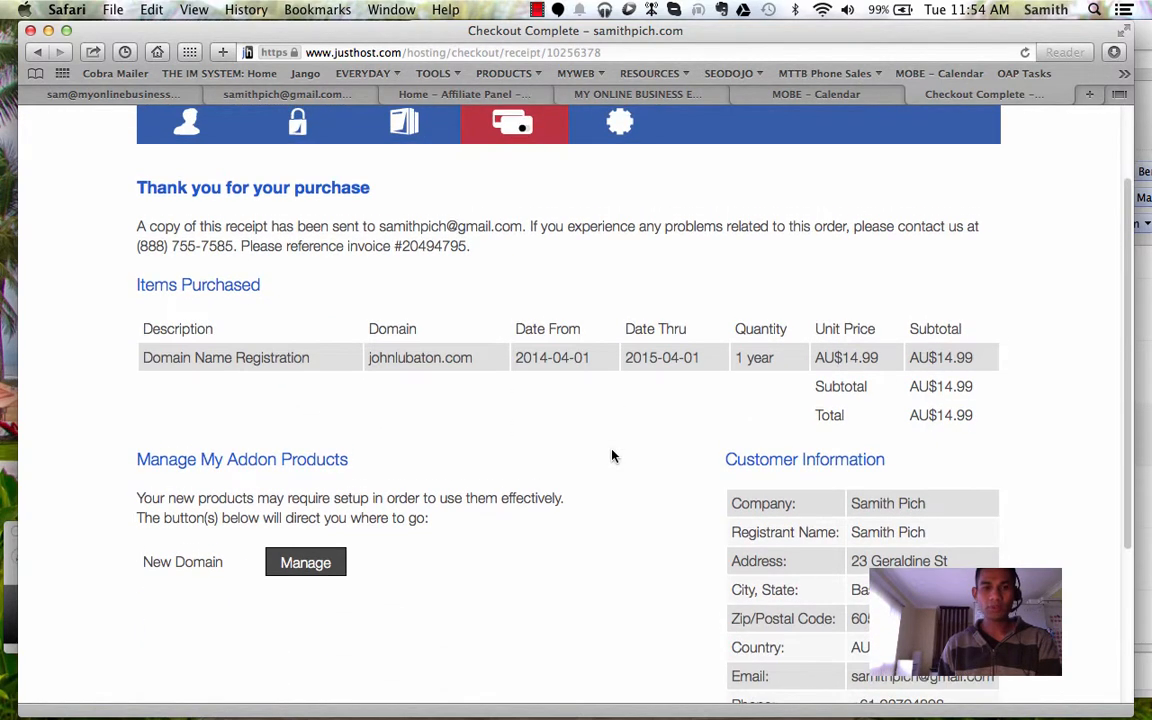
scroll(612, 456, up, 1)
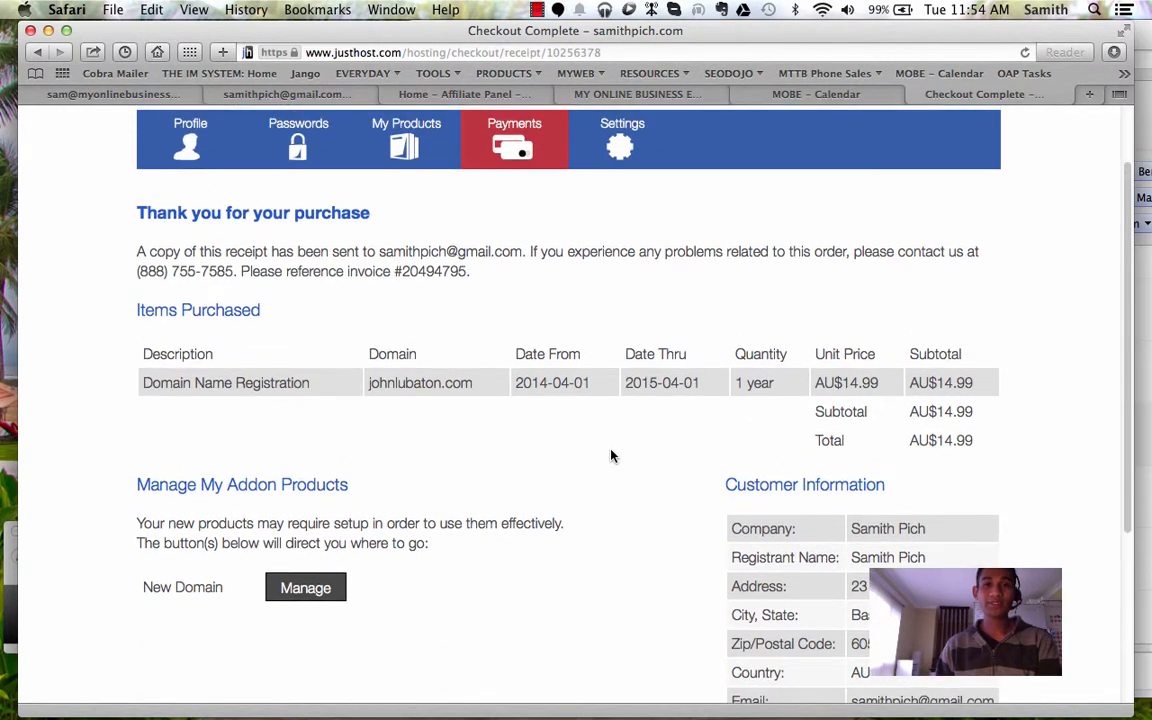
click(319, 594)
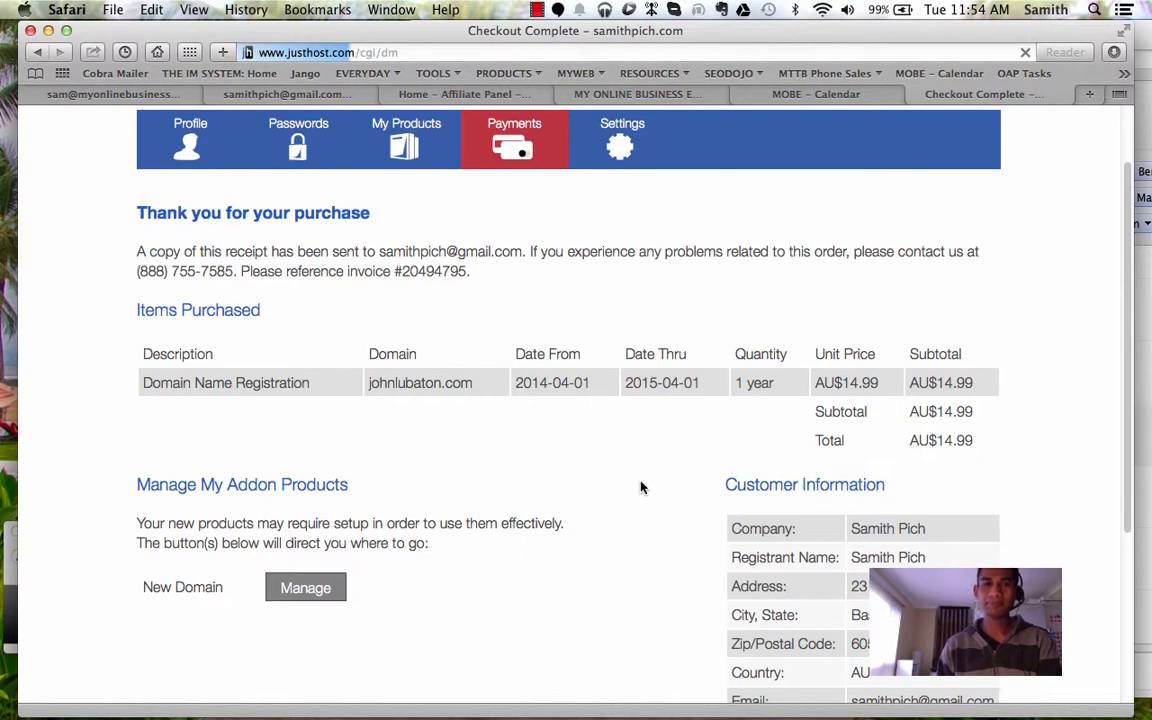
click(537, 9)
click(565, 48)
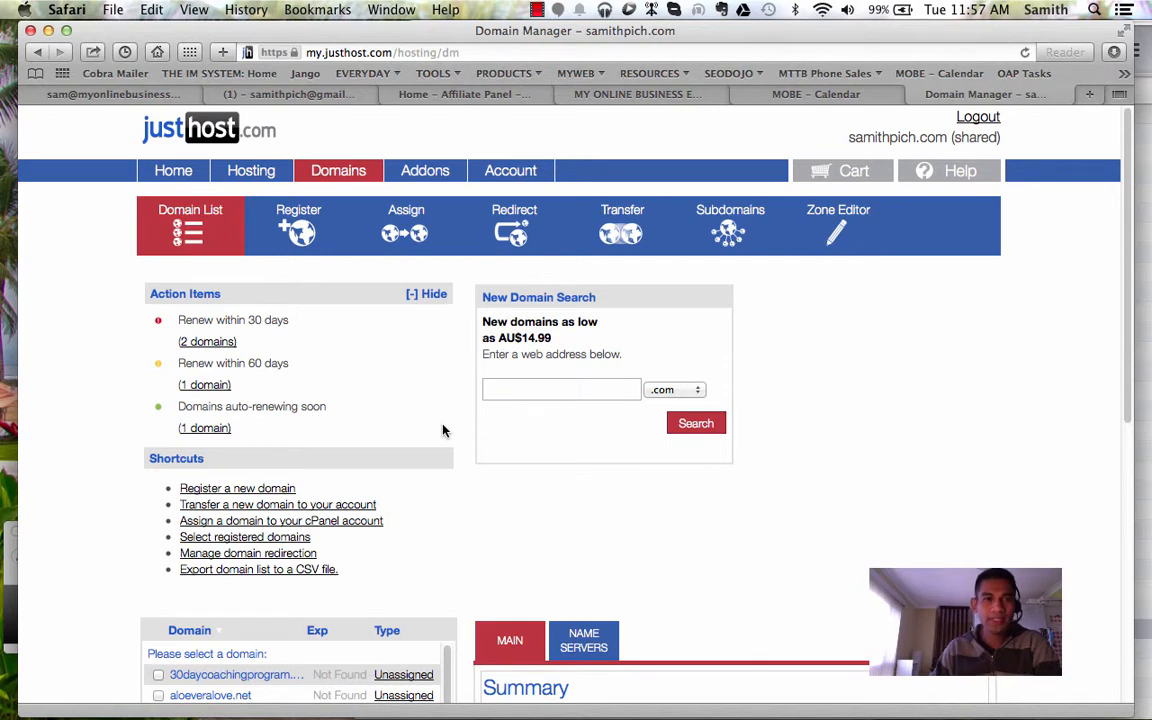
scroll(444, 431, down, 5)
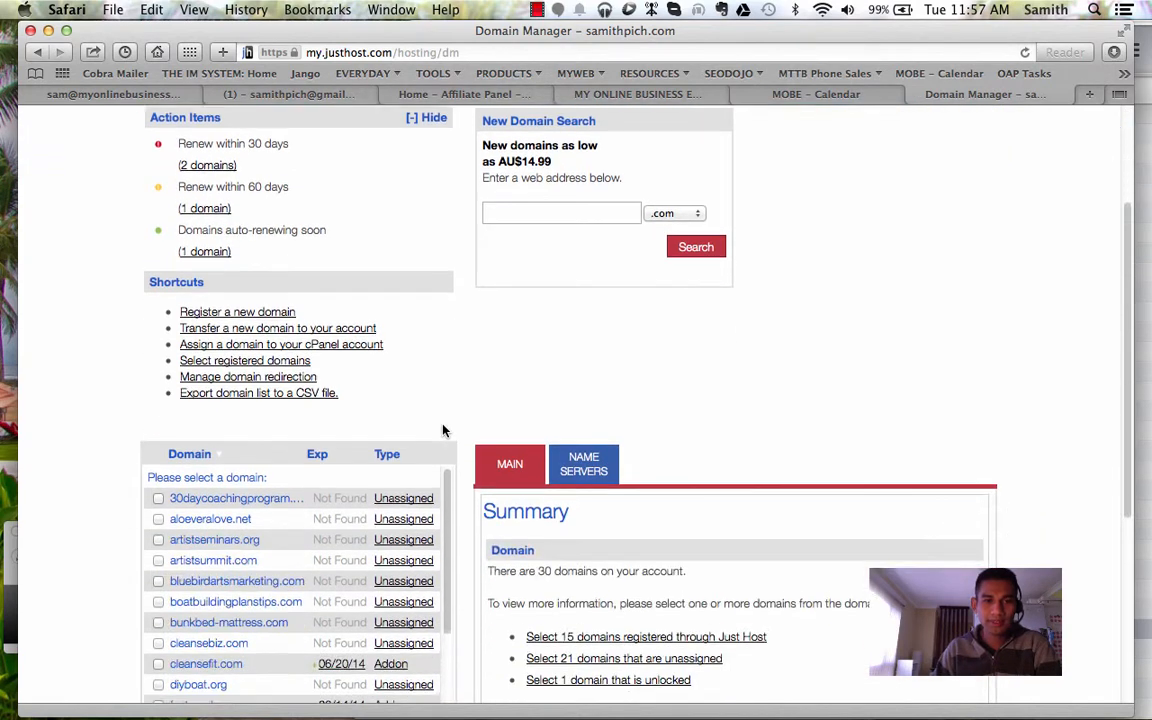
scroll(368, 492, down, 6)
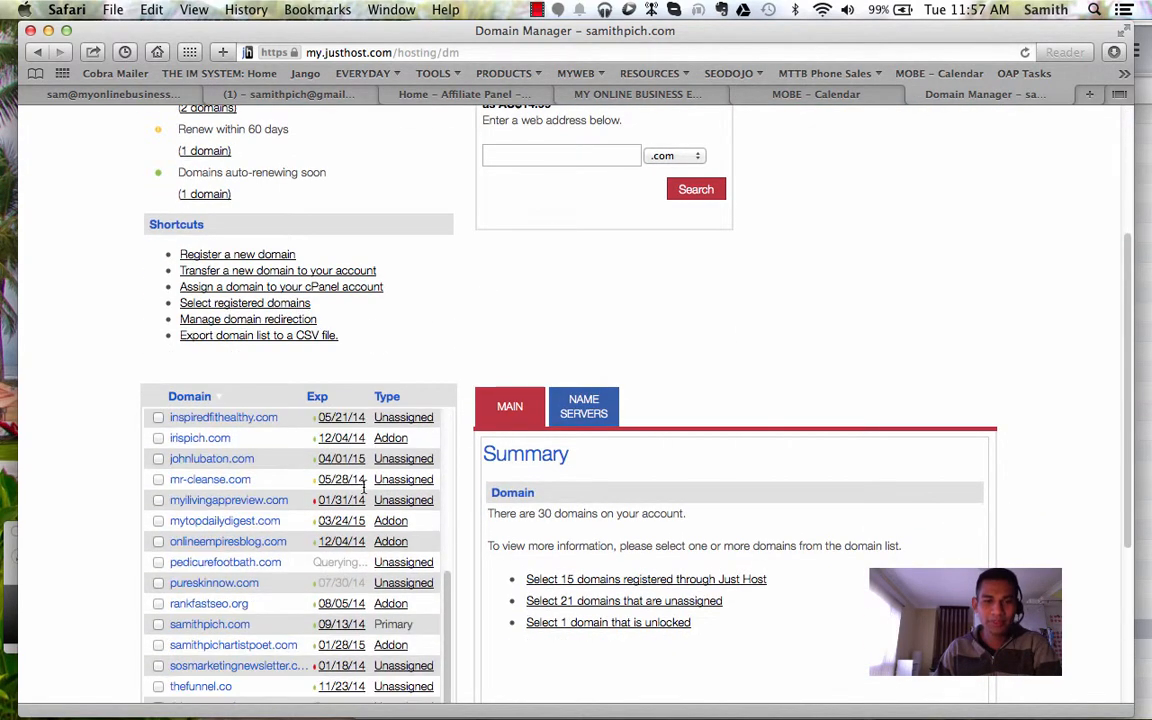
scroll(365, 492, down, 3)
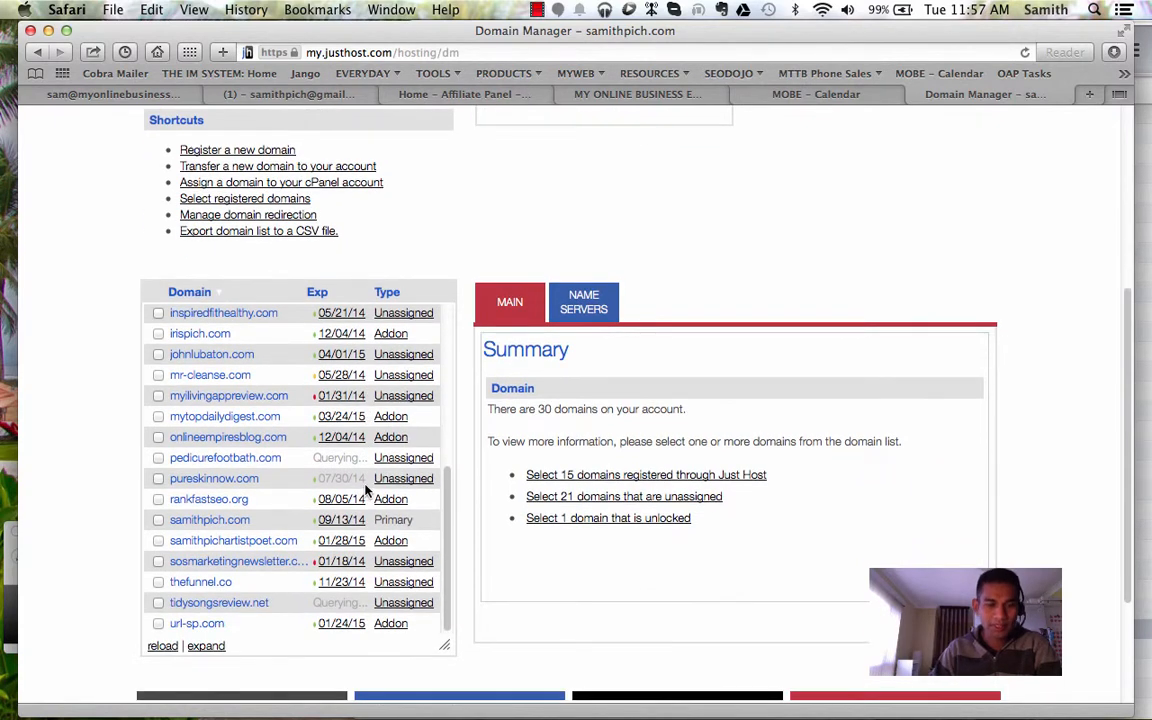
scroll(317, 554, up, 1)
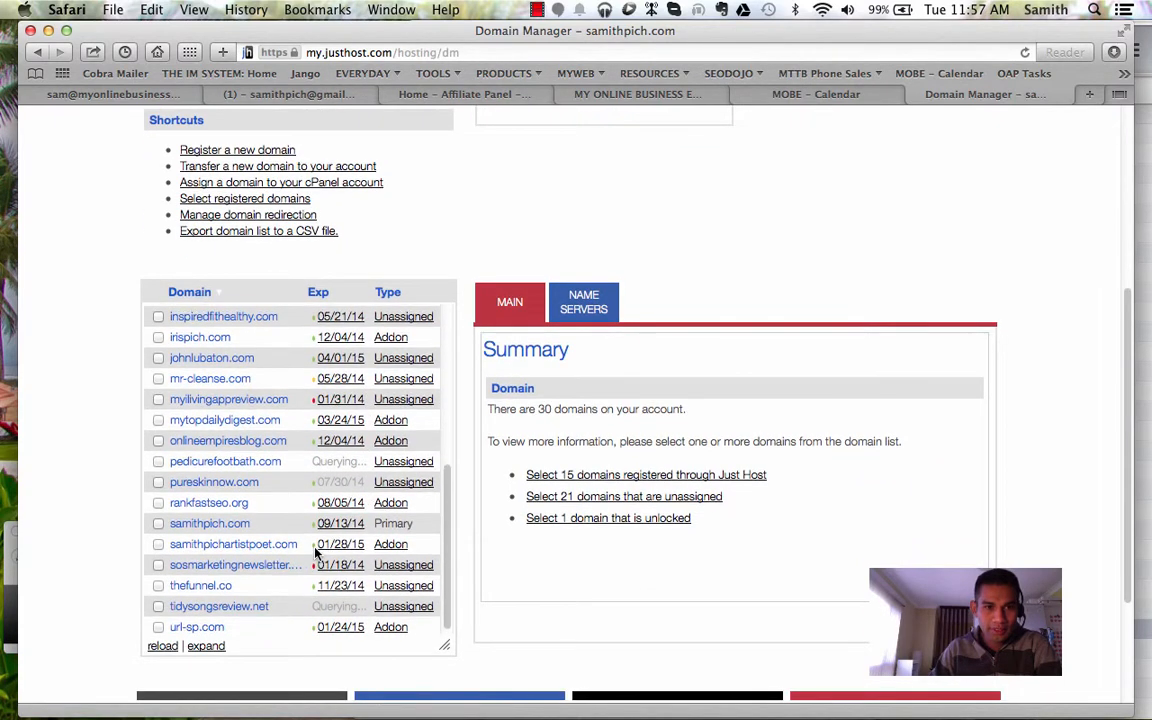
scroll(317, 554, up, 1)
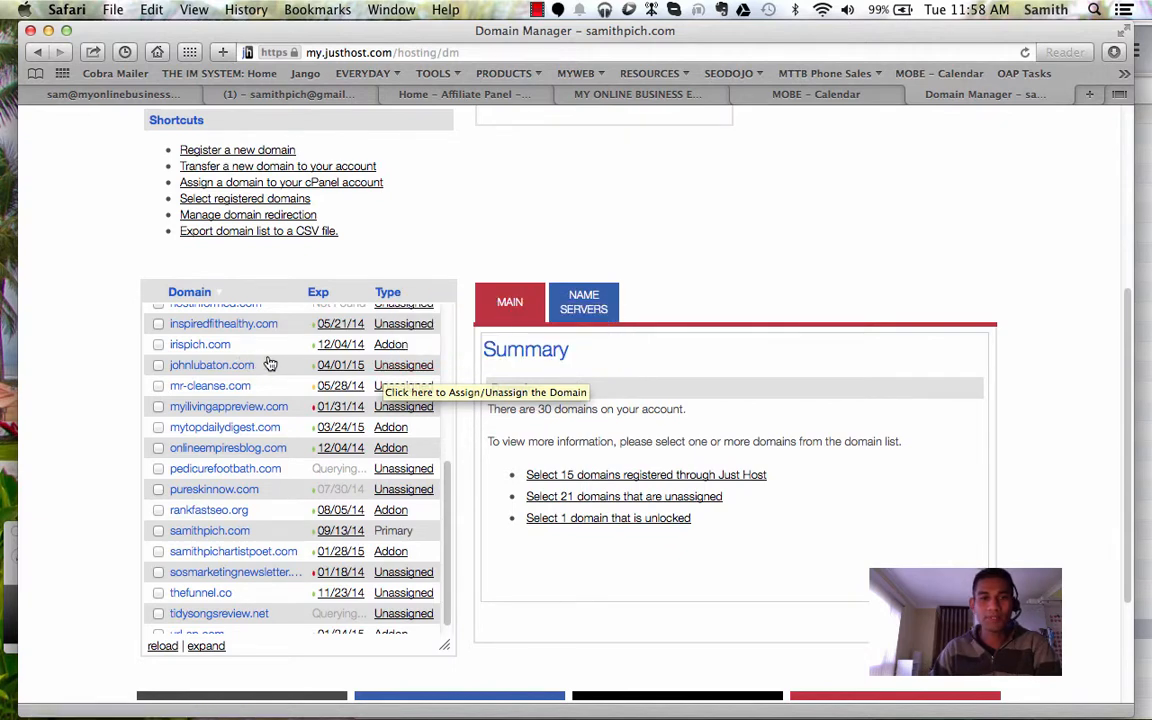
click(406, 366)
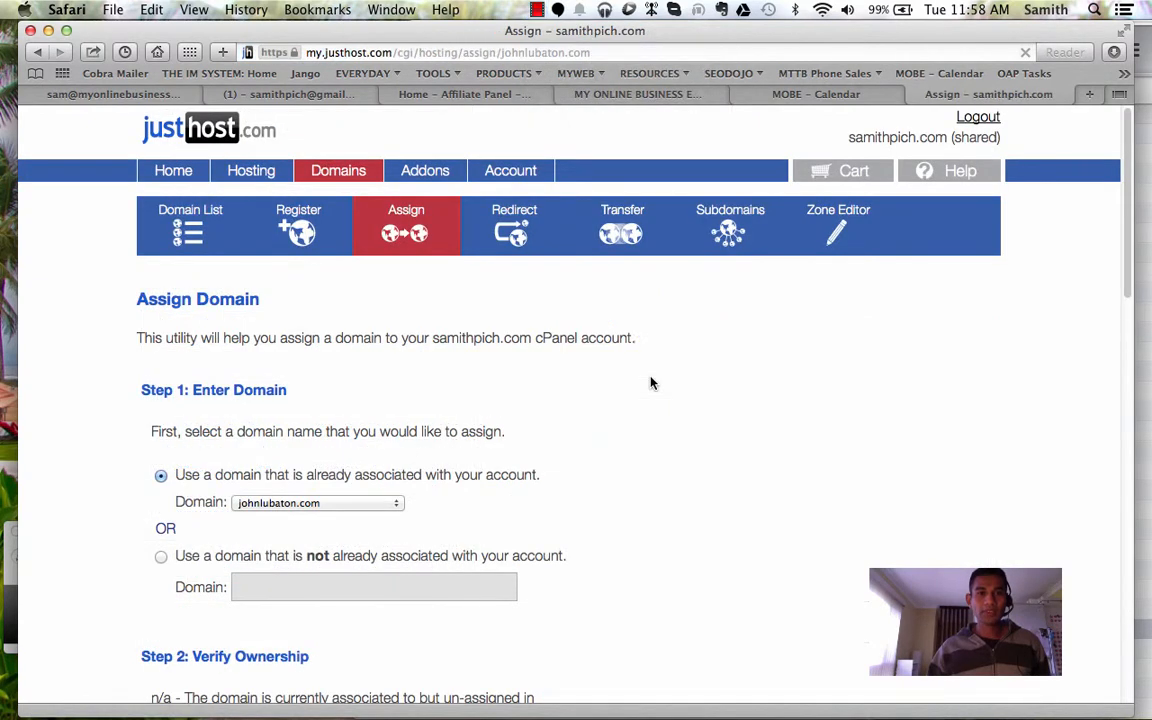
scroll(650, 385, down, 2)
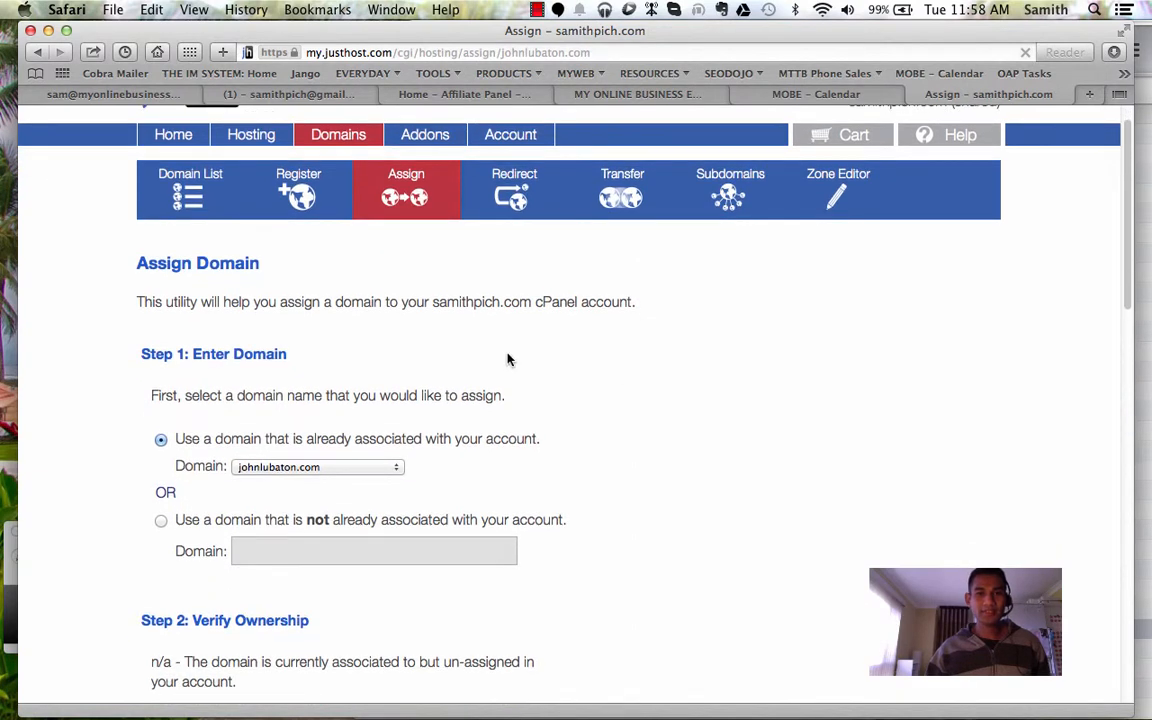
scroll(589, 390, down, 4)
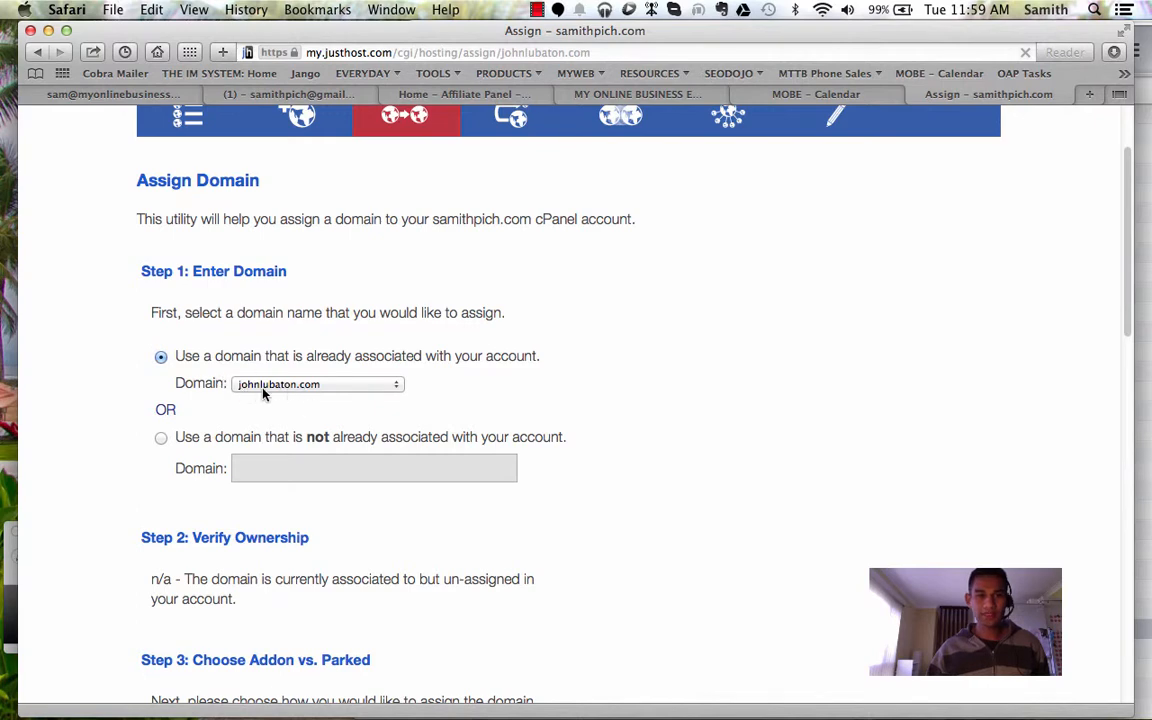
scroll(296, 392, down, 5)
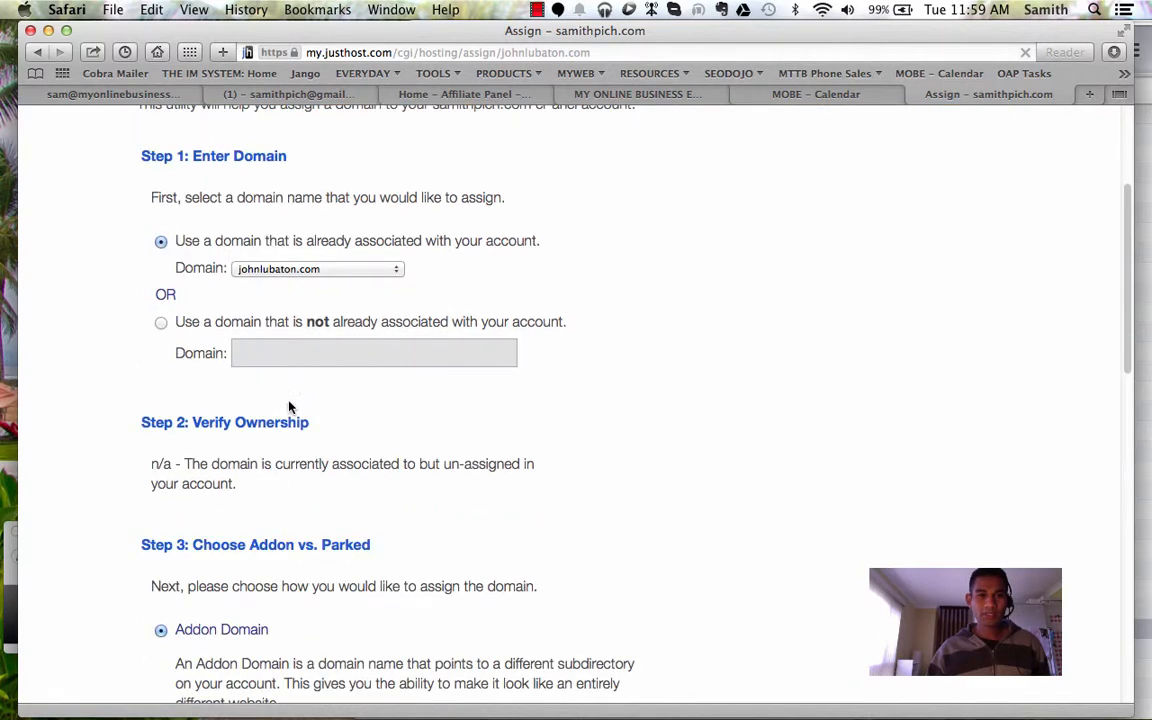
scroll(241, 467, down, 8)
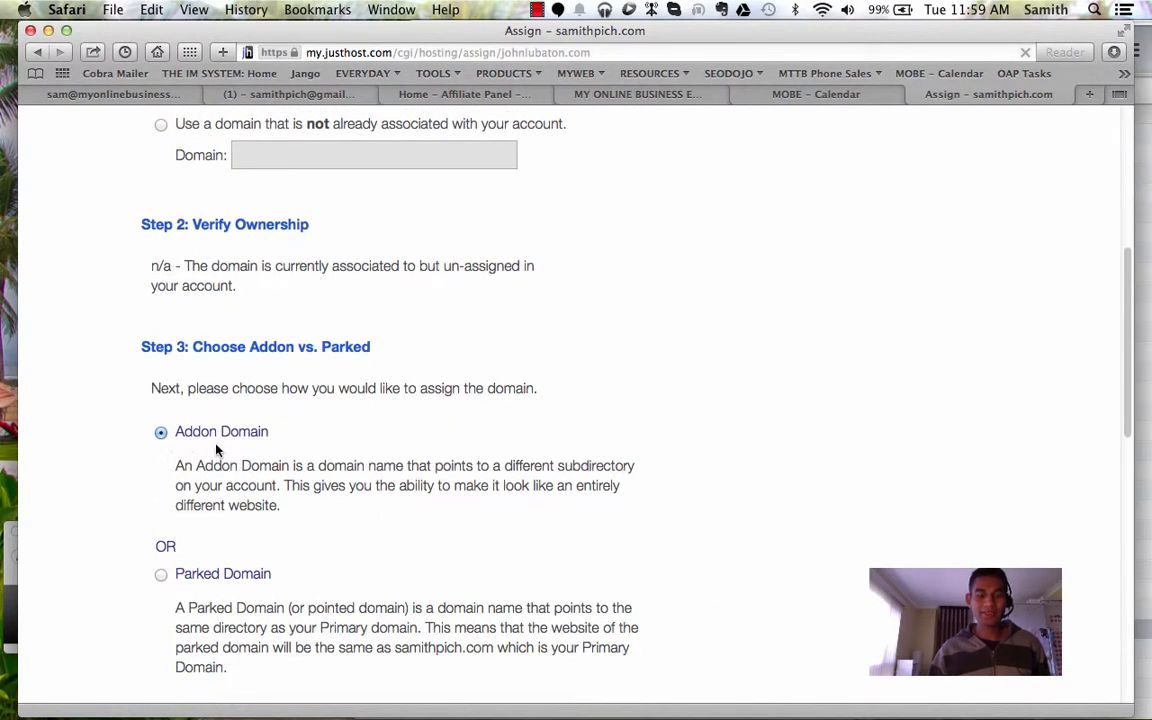
scroll(217, 448, down, 10)
scroll(216, 446, down, 7)
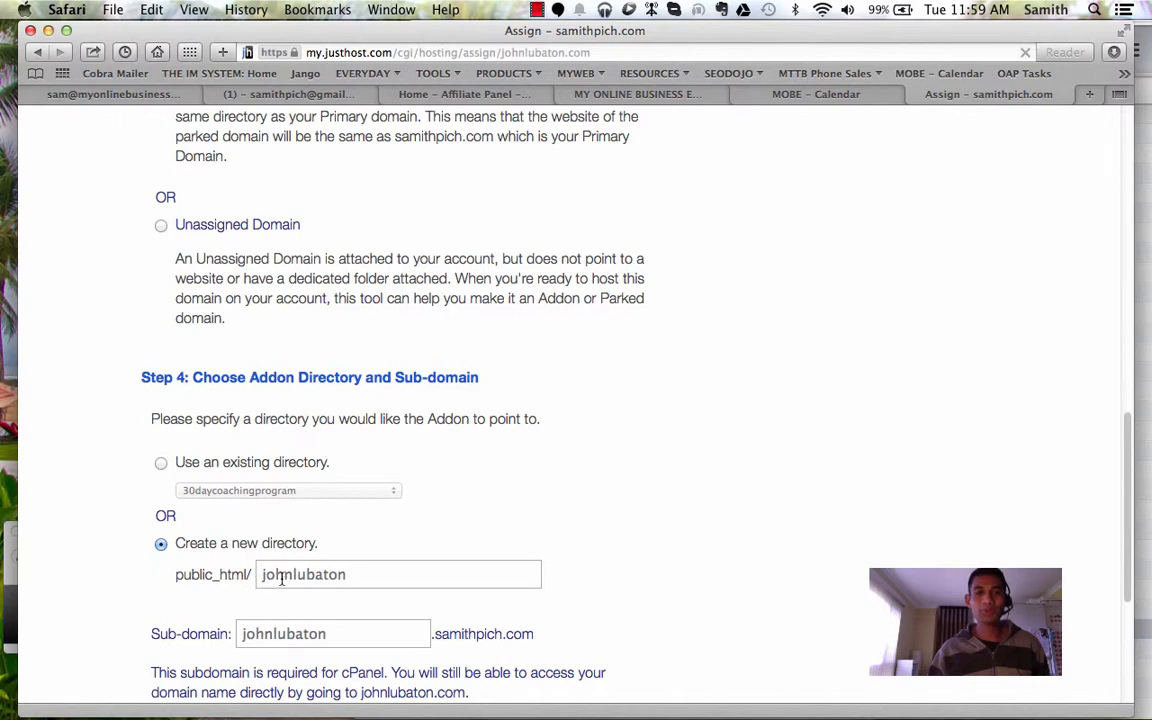
scroll(300, 560, down, 3)
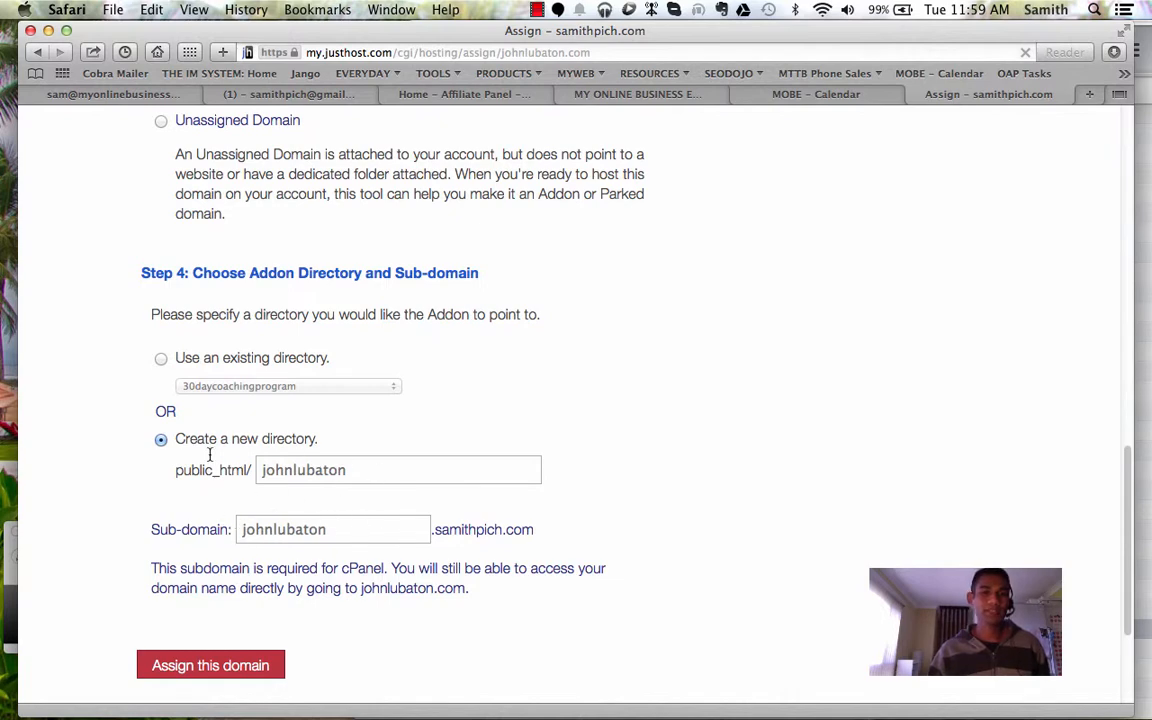
scroll(270, 580, down, 1)
click(250, 640)
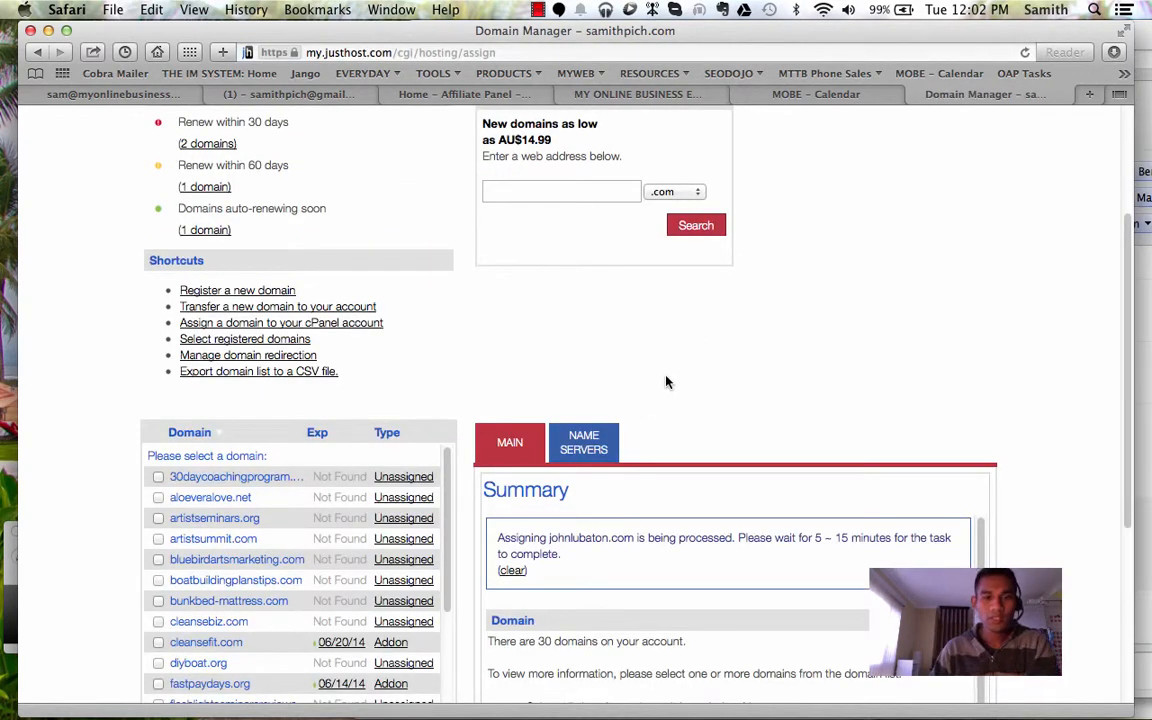
scroll(667, 382, down, 2)
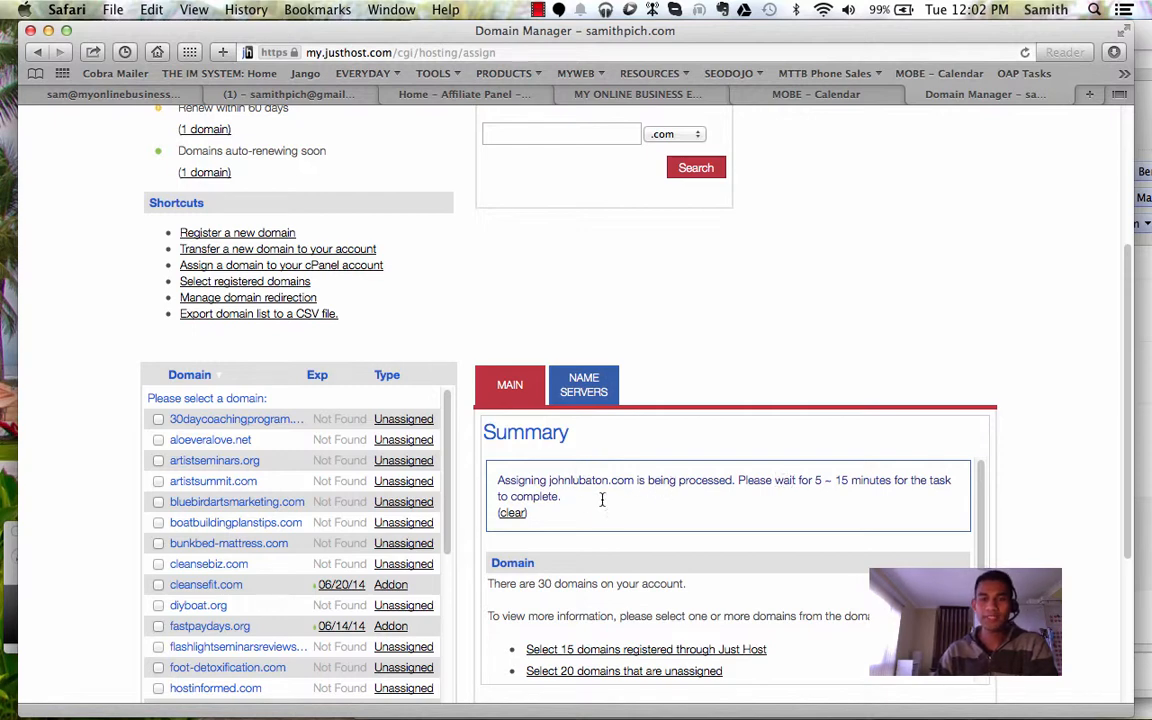
scroll(560, 495, down, 2)
drag(447, 463, 447, 487)
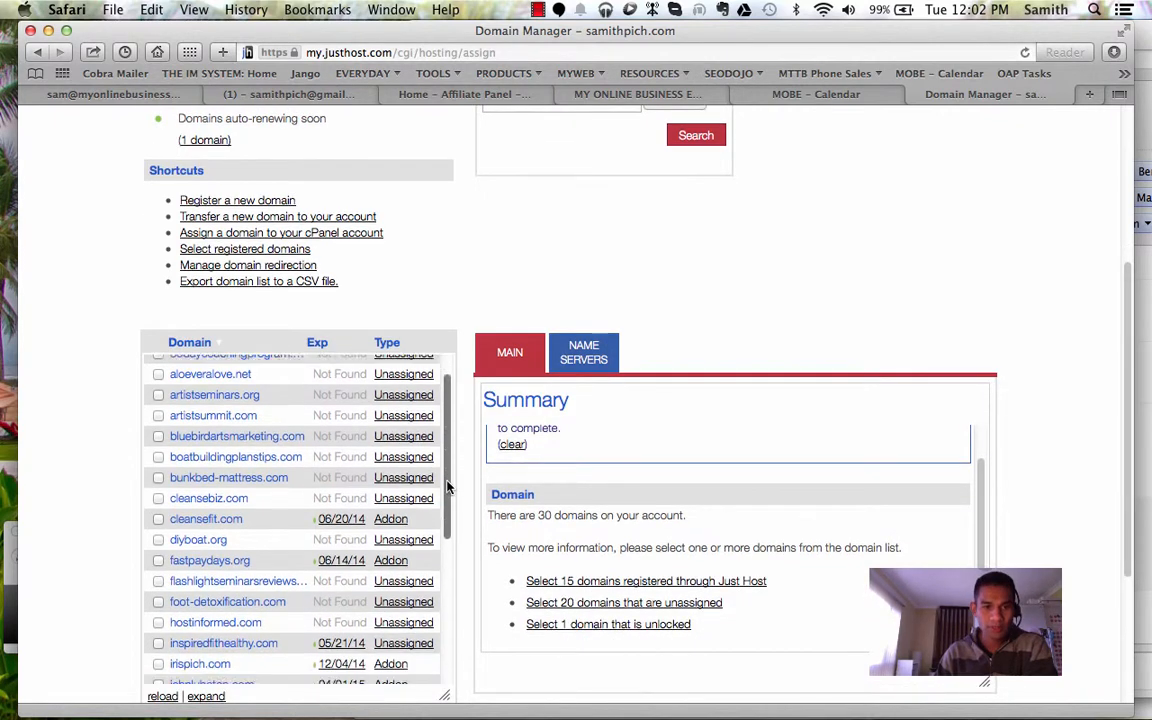
scroll(447, 487, down, 1)
scroll(402, 450, down, 5)
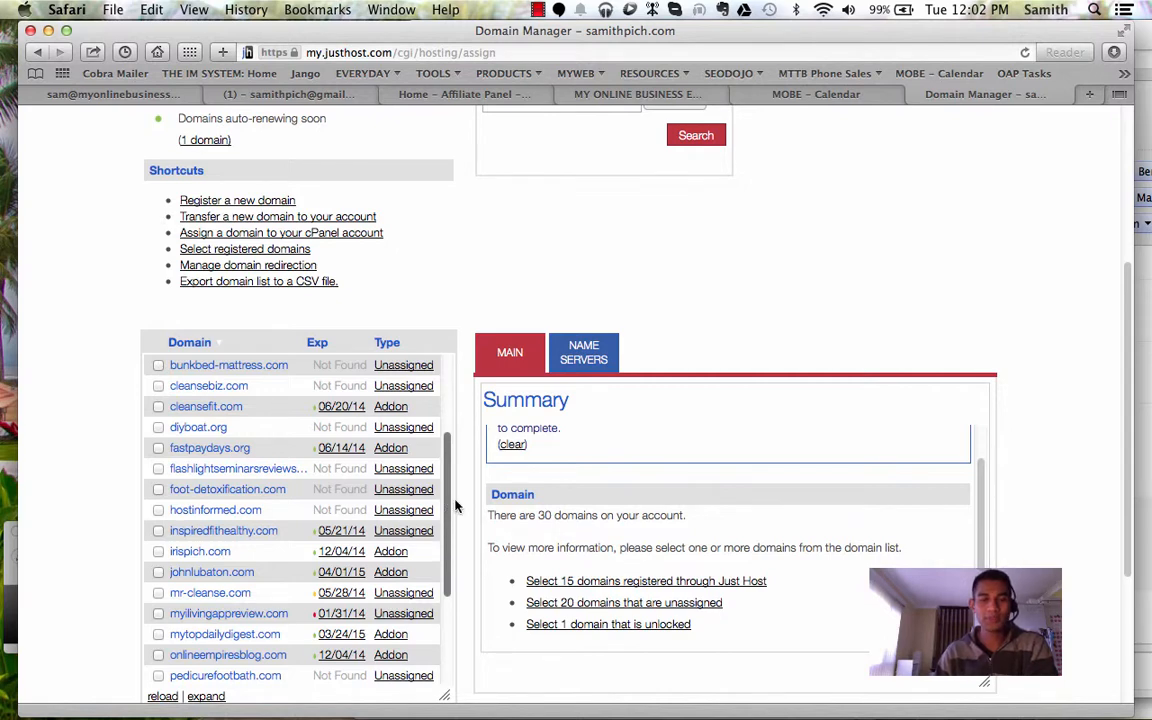
scroll(515, 290, up, 2)
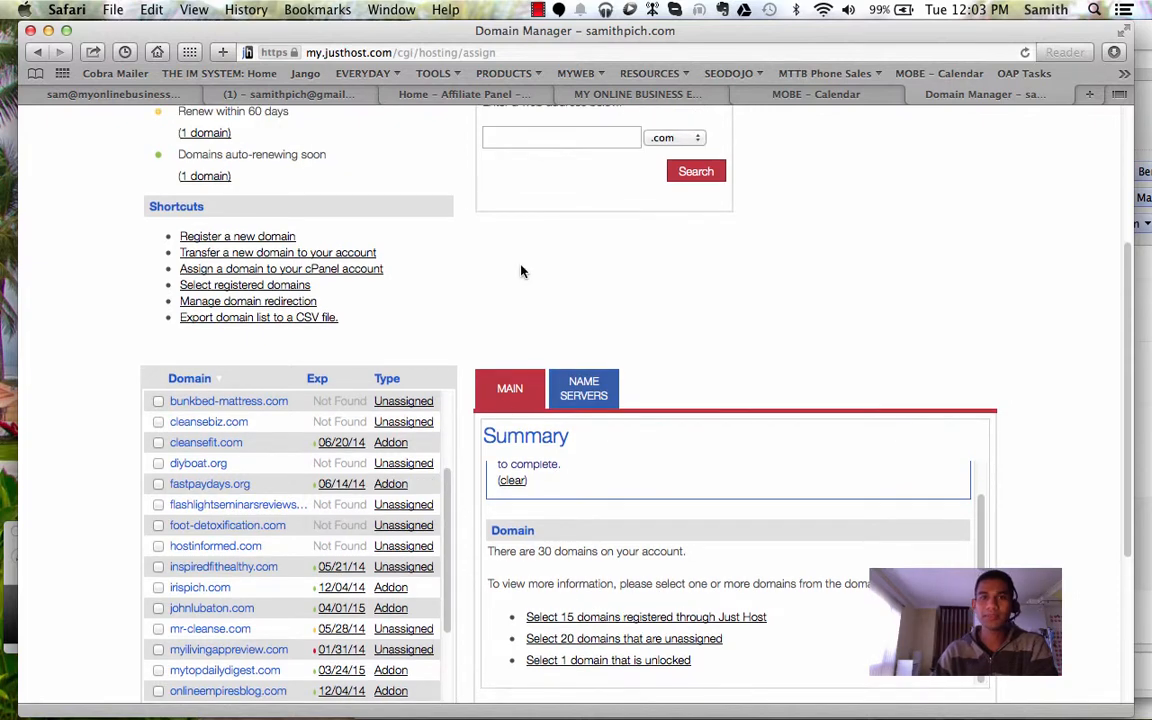